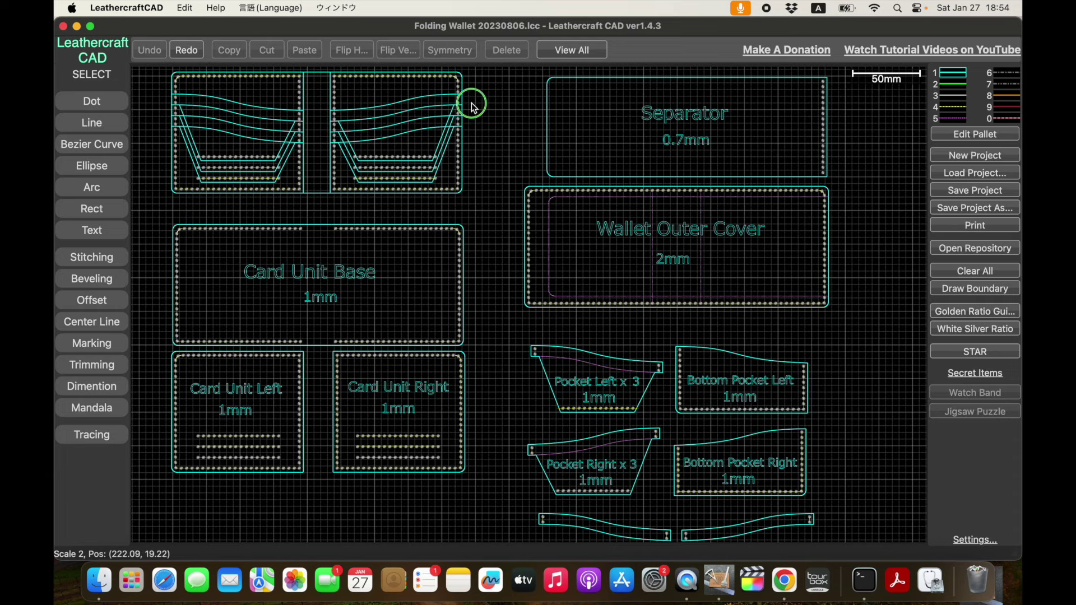
Toggle the background grid off with G and shift the pattern slightly down and right
scroll(471, 105, "up", 1)
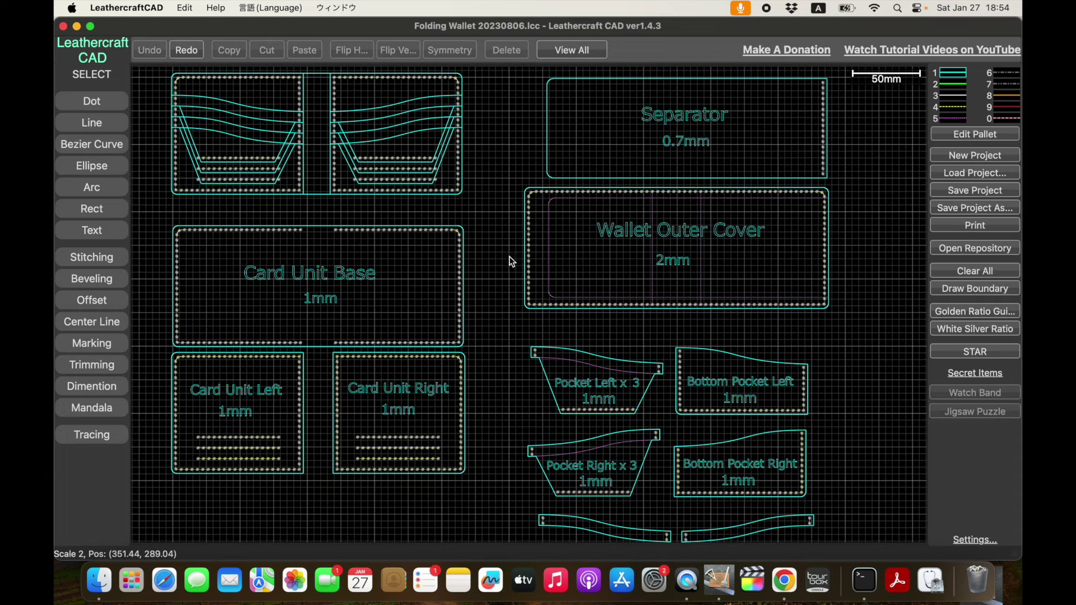
mouse_move(493, 317)
left_mouse_down()
mouse_move(502, 292)
mouse_move(523, 293)
mouse_move(512, 322)
left_mouse_up()
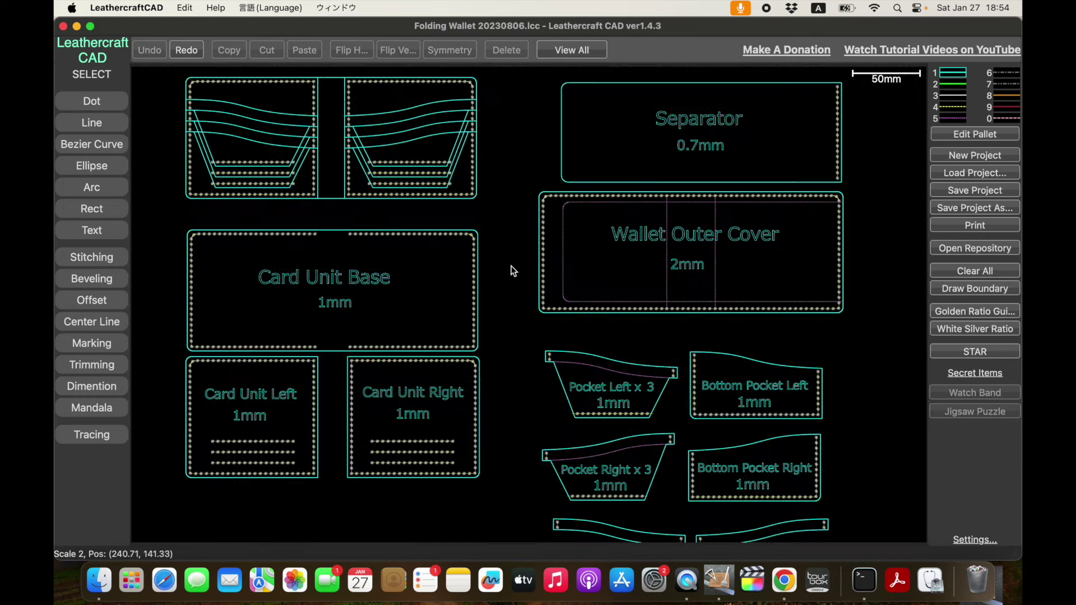
key("g")
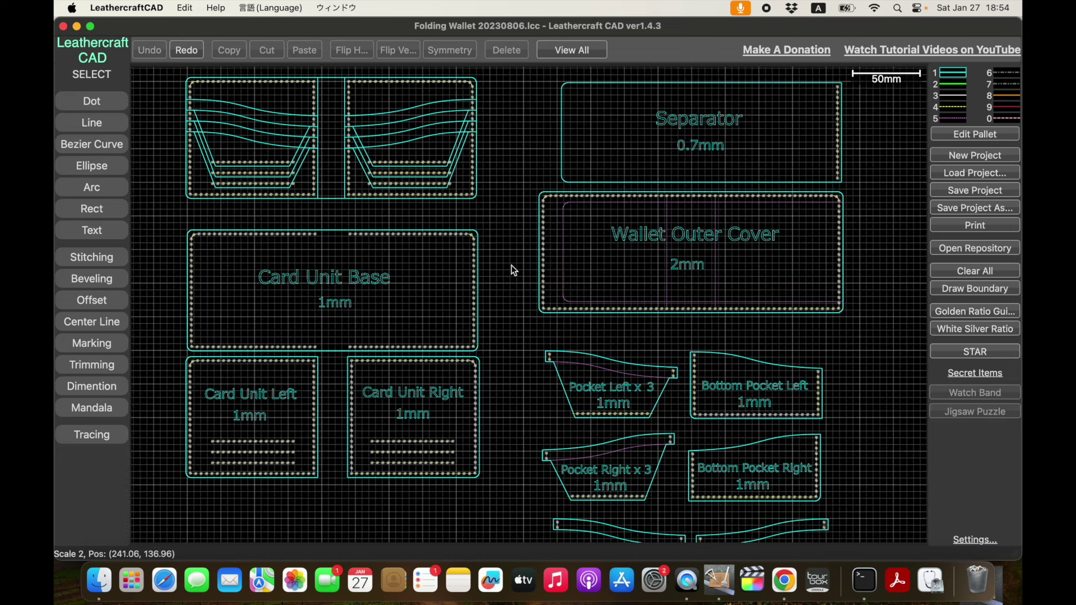
key("g")
key("g")
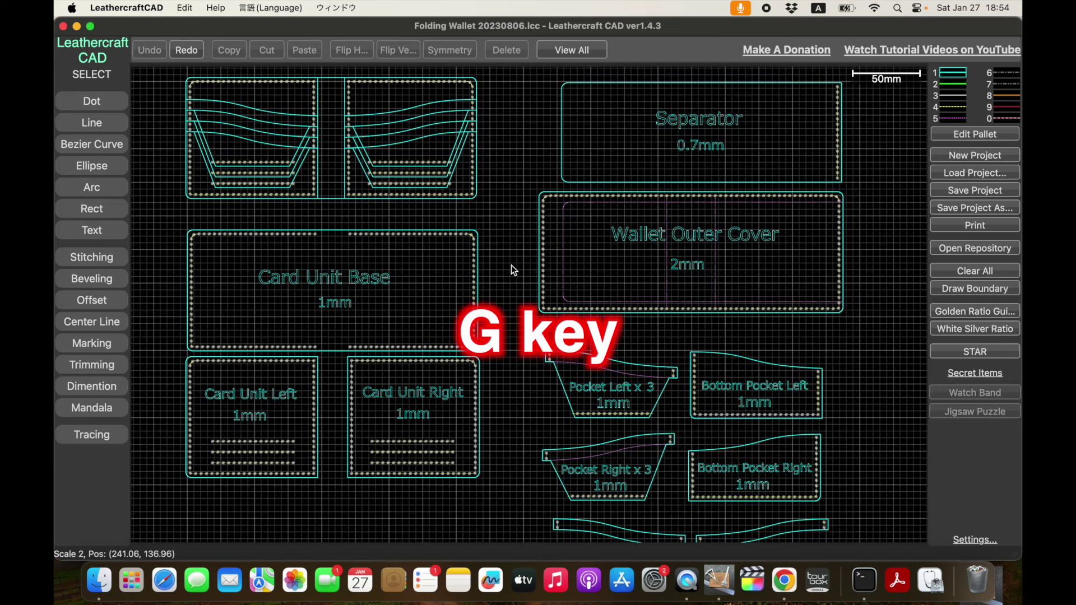
key("g")
left_click(521, 224)
mouse_move(521, 225)
left_mouse_down()
mouse_move(505, 243)
mouse_move(532, 259)
mouse_move(544, 252)
mouse_move(531, 233)
left_mouse_up()
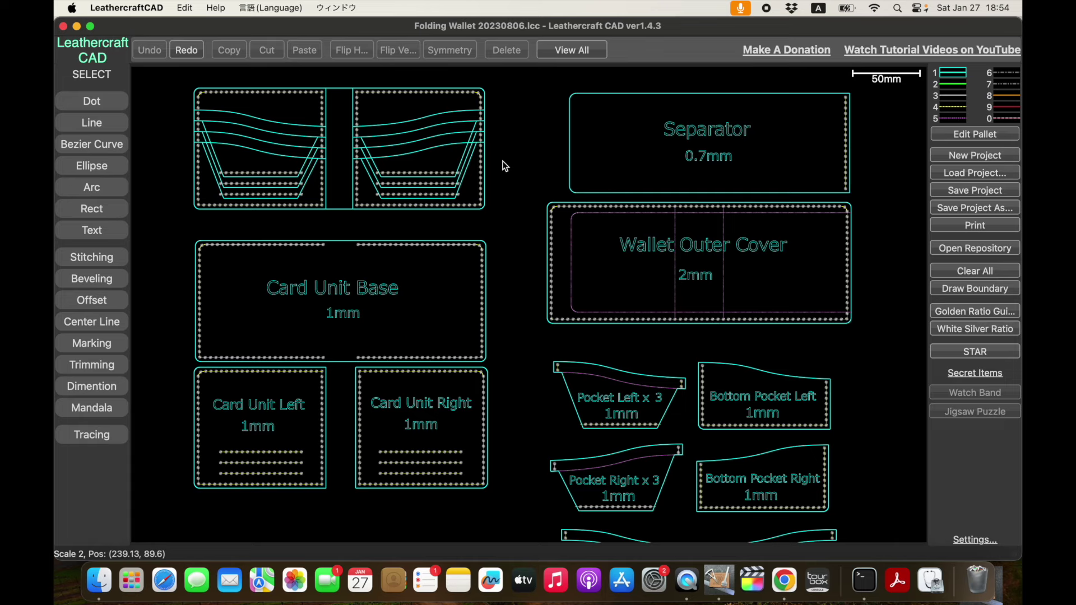
scroll(501, 158, "up", 3)
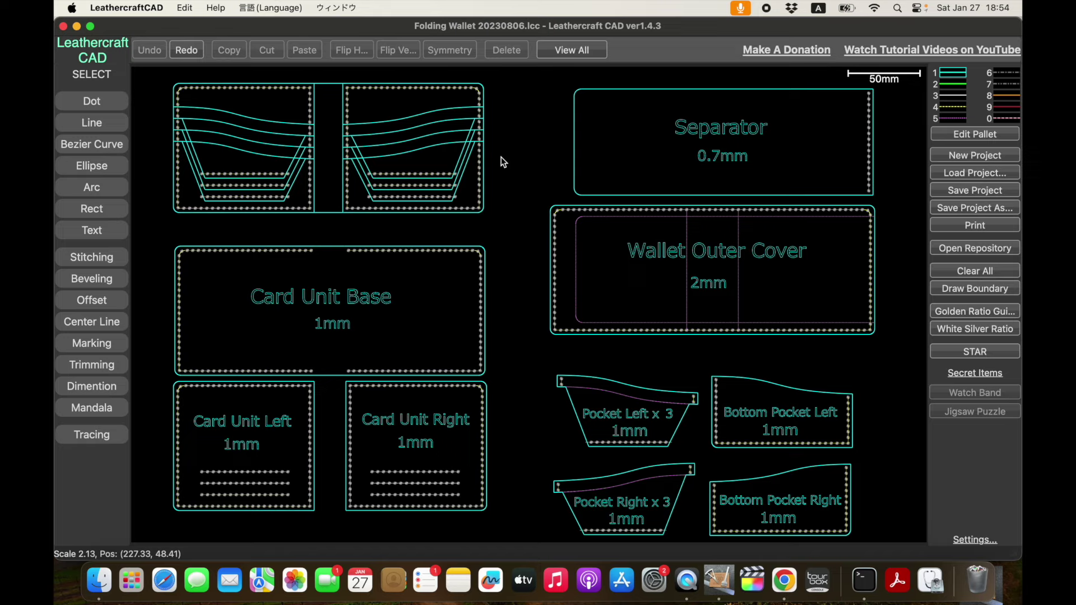
scroll(501, 161, "up", 5)
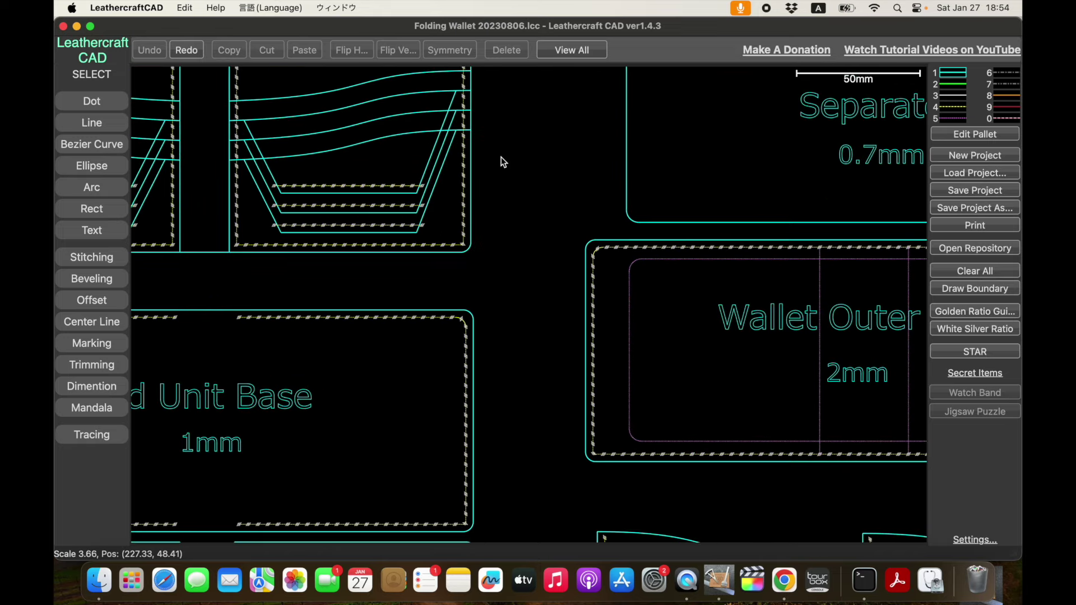
scroll(501, 157, "up", 2)
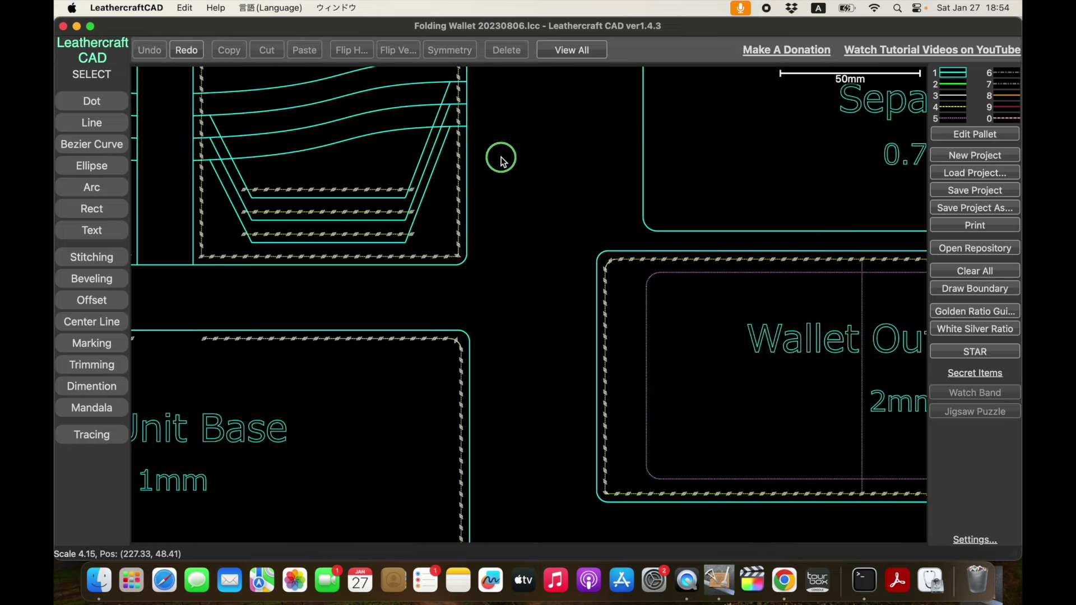
scroll(570, 136, "up", 3)
scroll(569, 136, "left", 3)
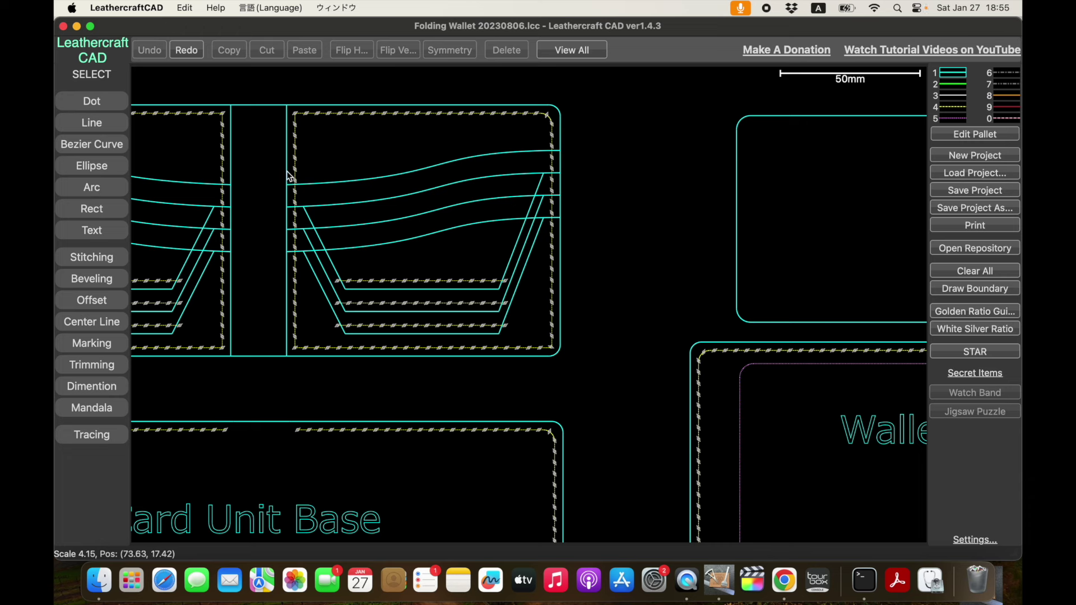
left_click(448, 253)
mouse_move(449, 253)
left_mouse_down()
mouse_move(425, 221)
mouse_move(480, 209)
mouse_move(603, 261)
mouse_move(476, 259)
mouse_move(591, 320)
mouse_move(637, 242)
mouse_move(624, 271)
left_mouse_up()
scroll(624, 271, "up", 5)
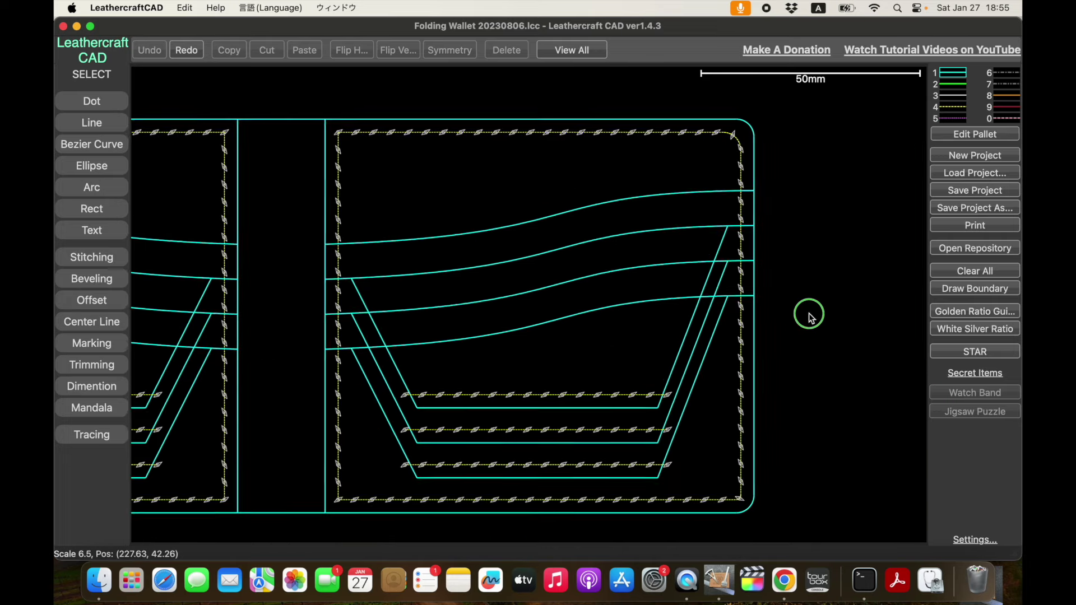
left_click_drag(809, 317, 795, 291)
scroll(779, 293, "up", 2)
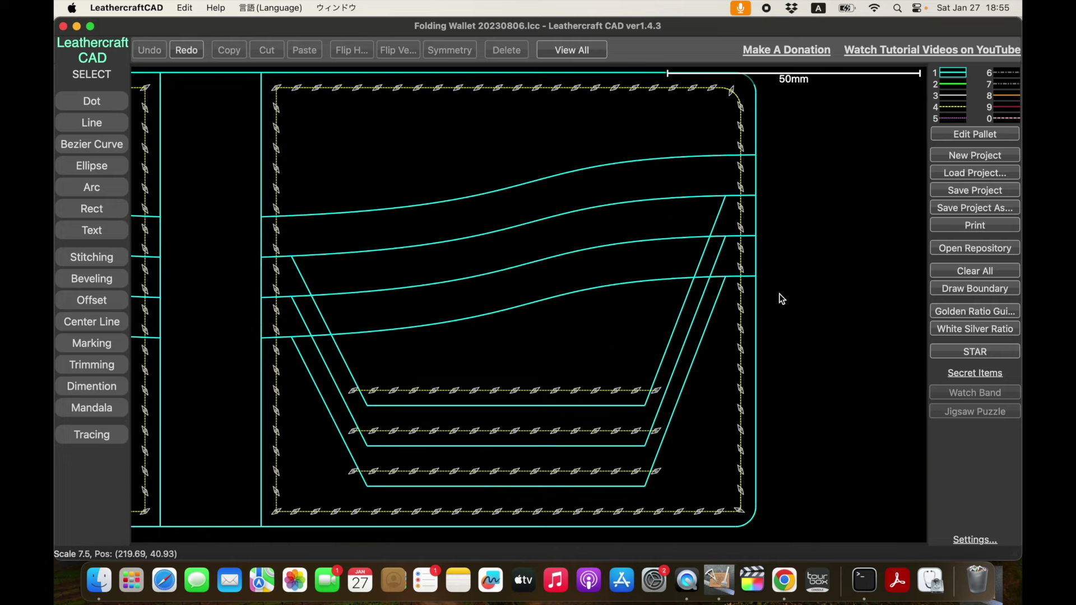
scroll(779, 294, "down", 3)
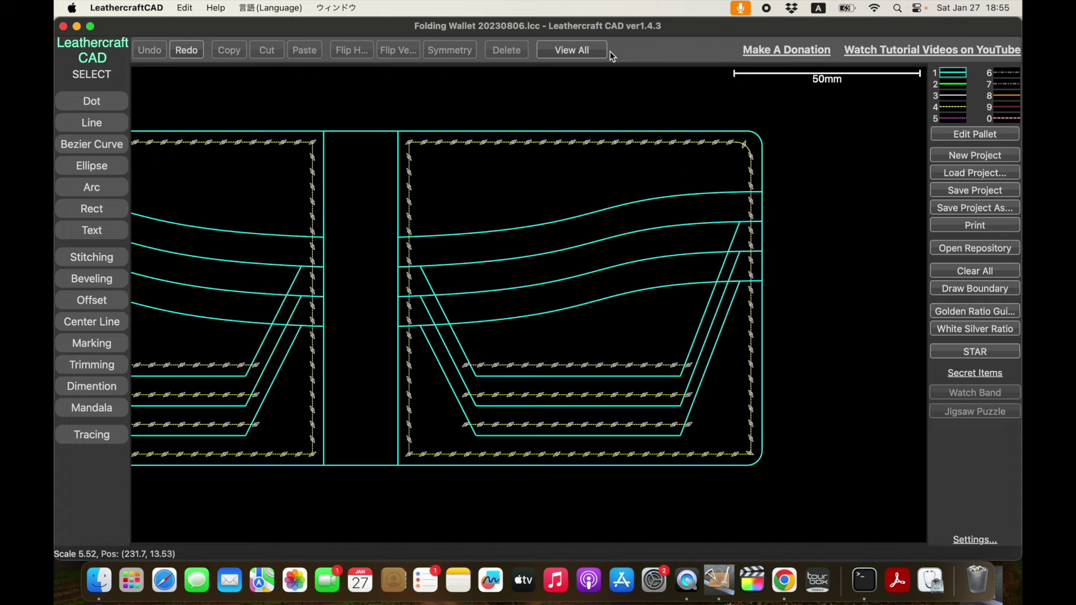
left_click(583, 51)
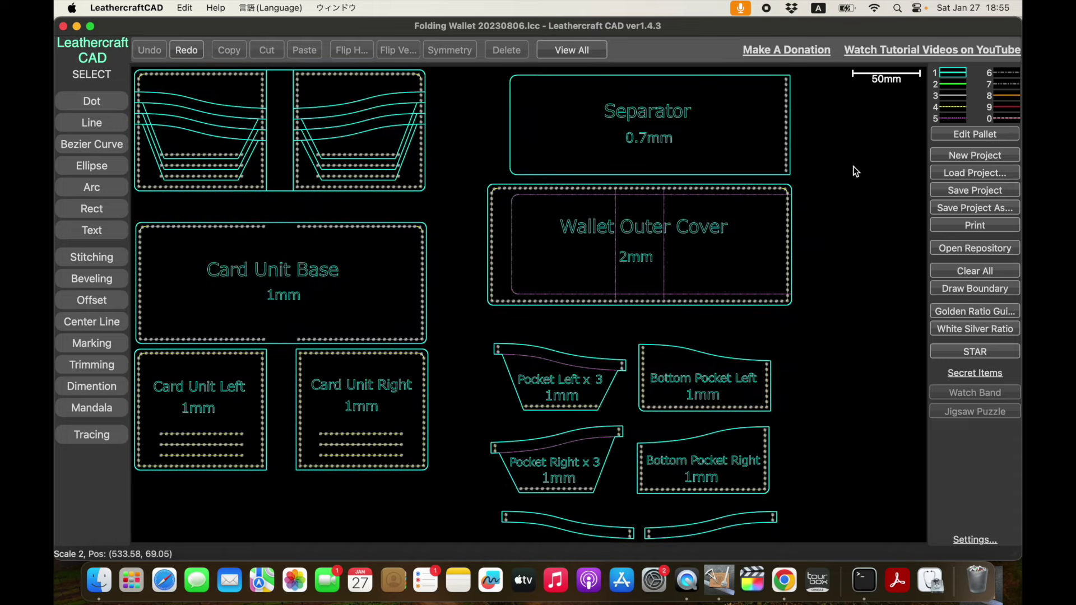
Draw a three-point arc of radius 88.83 mm, spanning 110.3°, right of the wallet pieces
left_click_drag(856, 171, 641, 168)
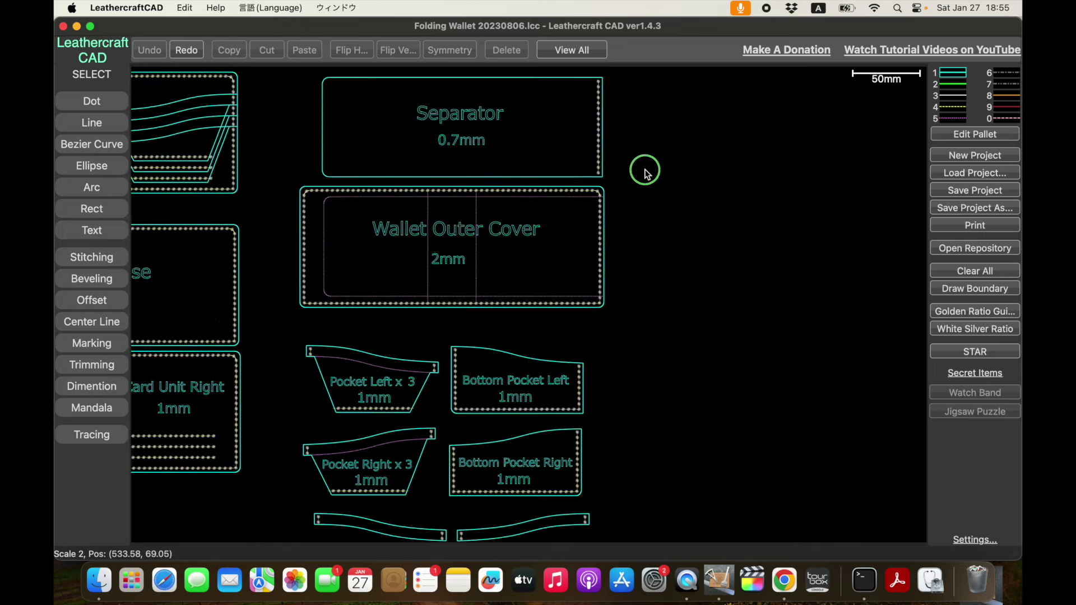
left_click(112, 188)
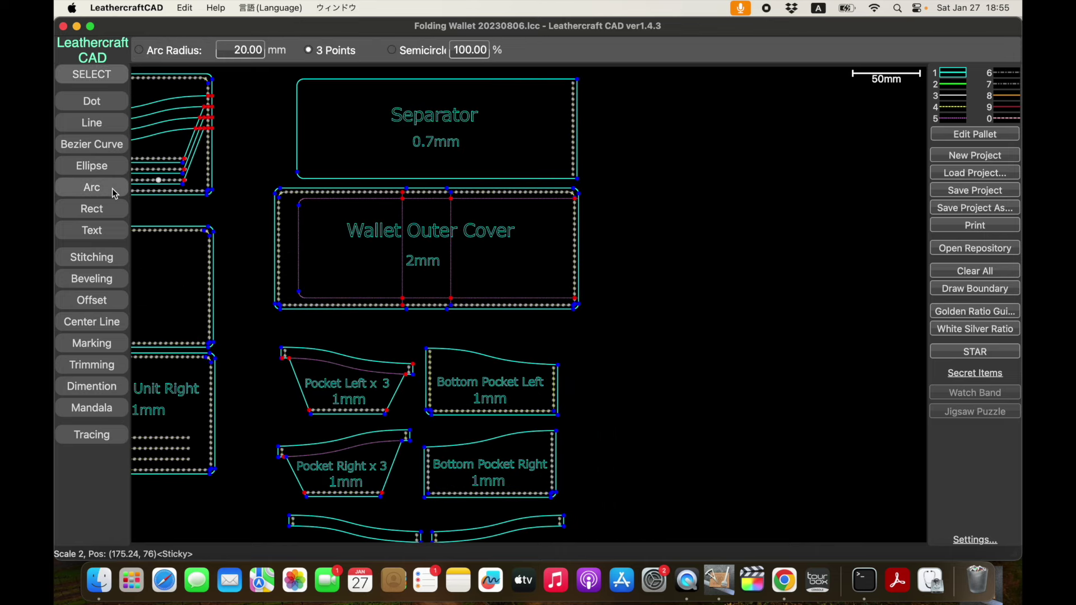
left_click(637, 243)
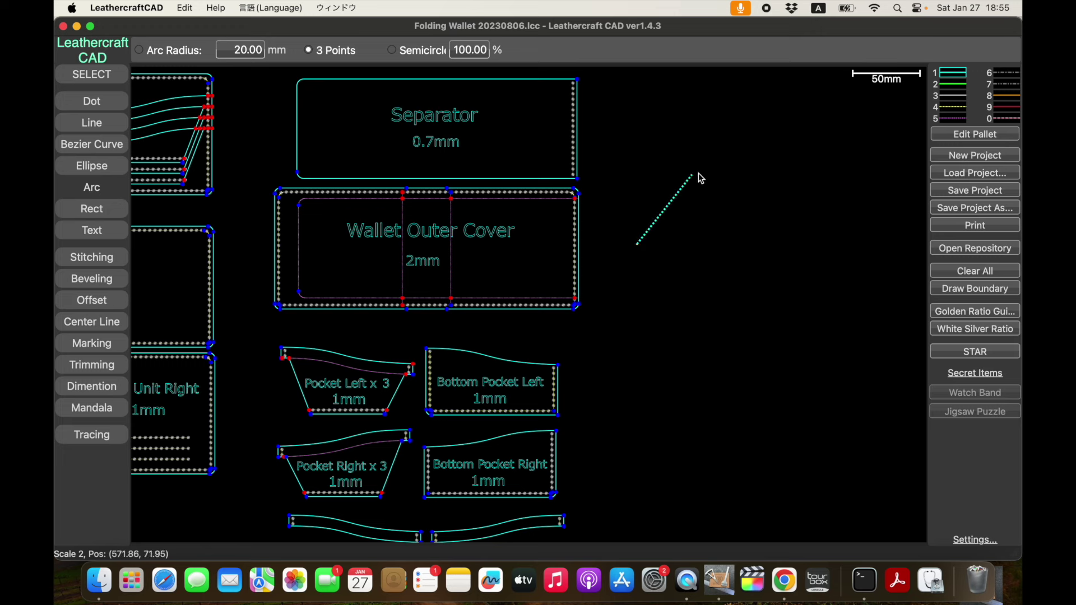
left_click(722, 169)
left_click(824, 183)
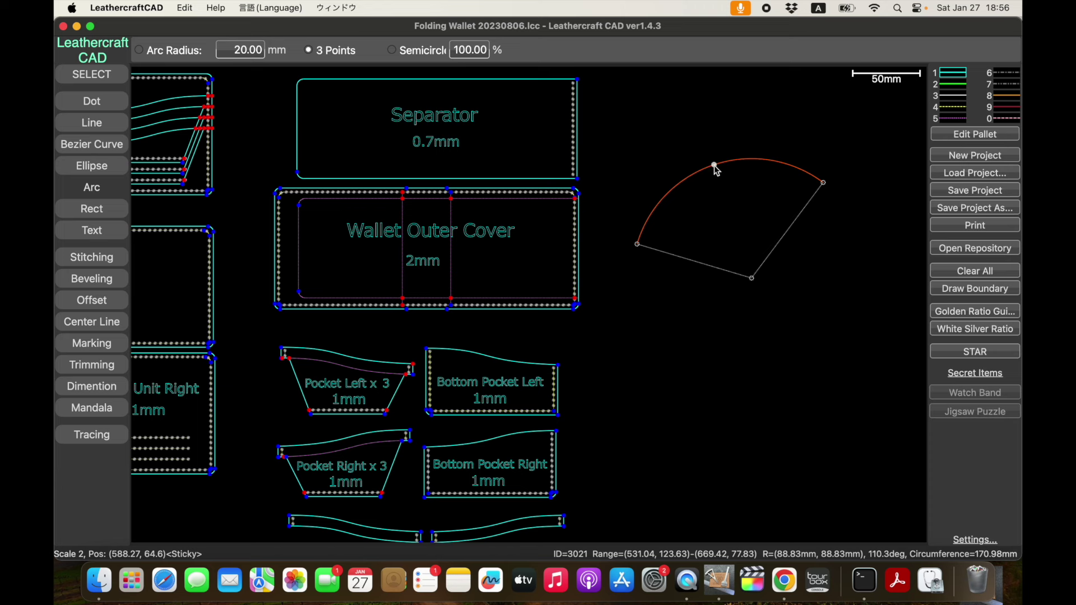
Draw three 88.83 mm lines from the arc's centre to snap points on the arc
left_click(92, 123)
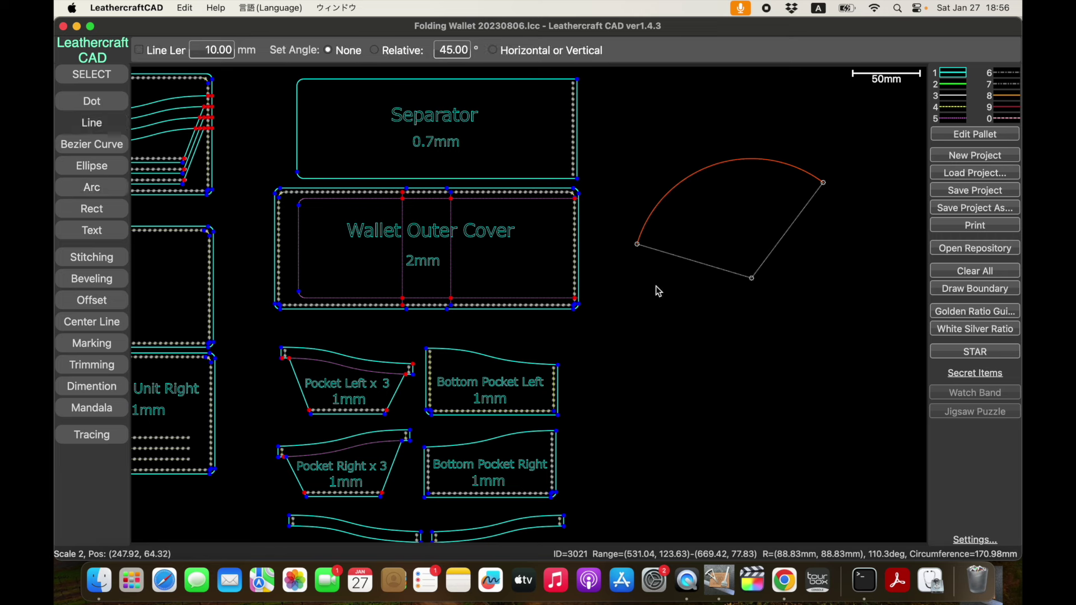
left_click(752, 278)
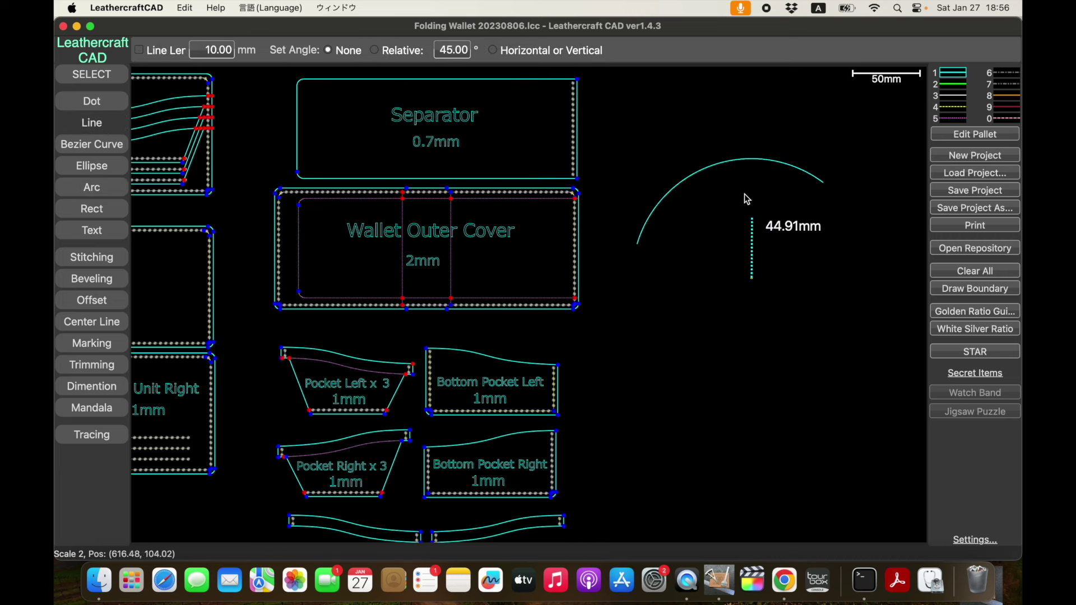
left_click(715, 166)
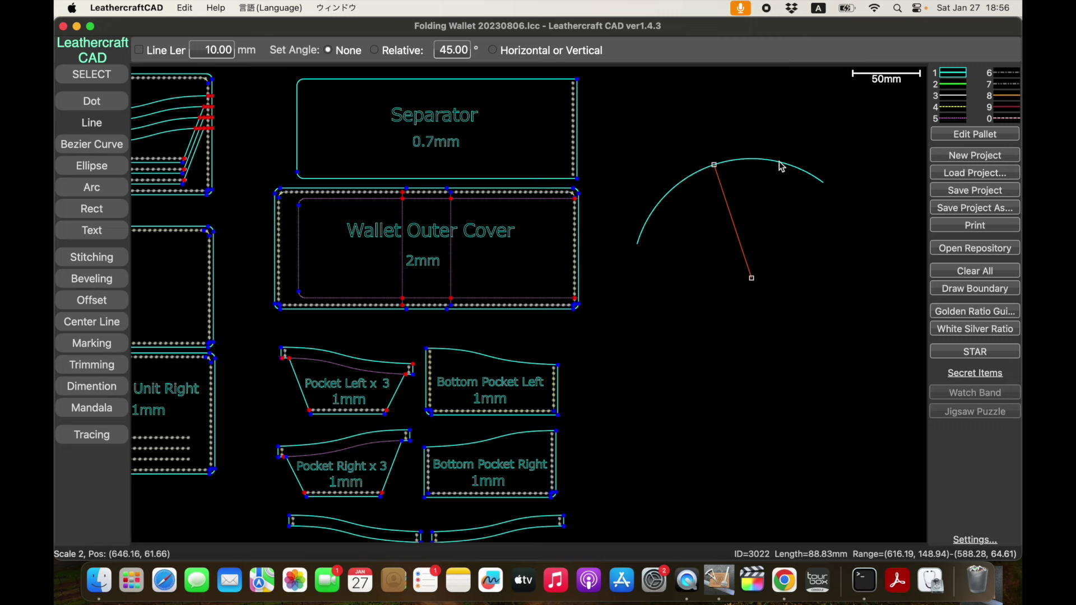
left_click(752, 280)
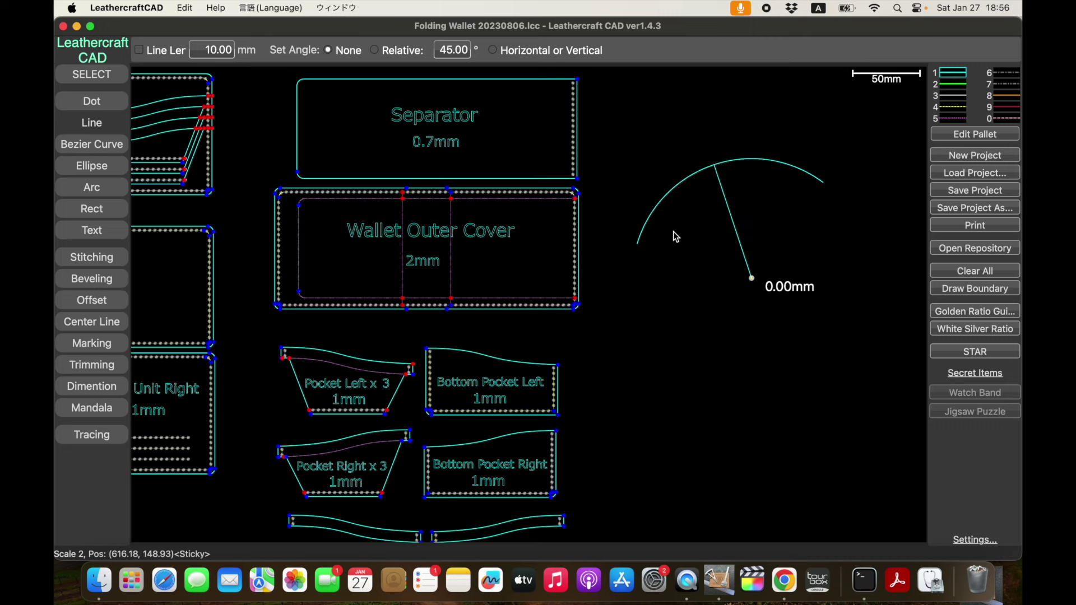
left_click(667, 196)
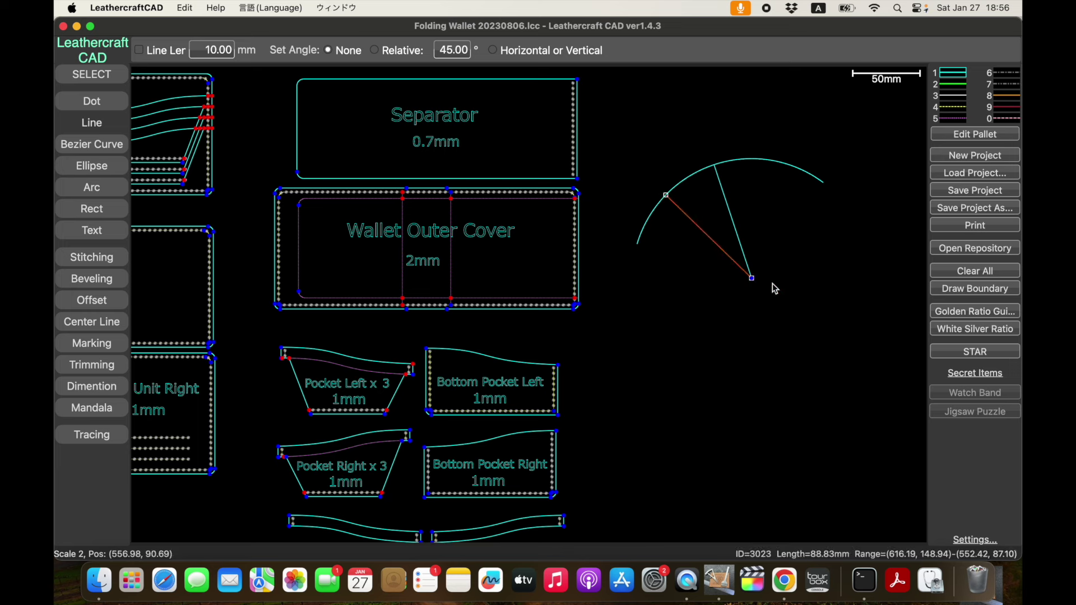
left_click(751, 278)
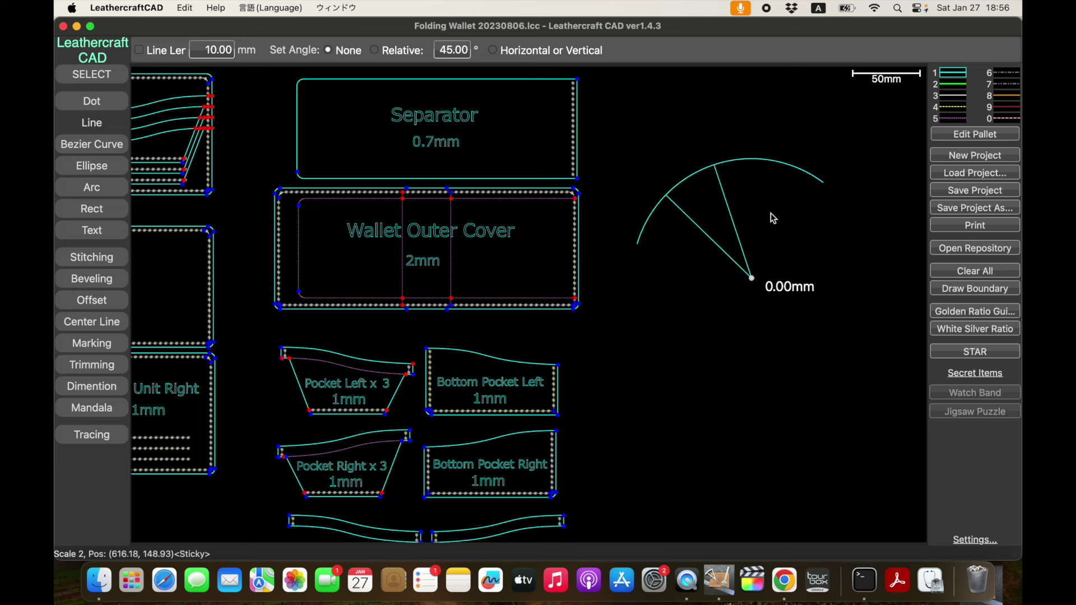
left_click(771, 163)
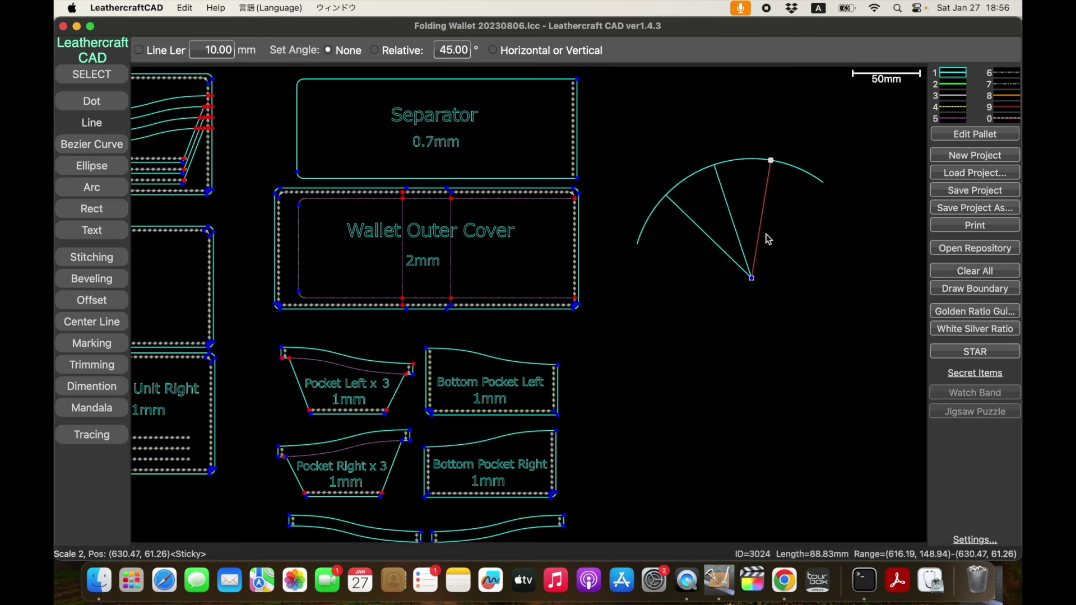
Close the fan with lines from the centre to the arc's left and right ends
left_click(751, 279)
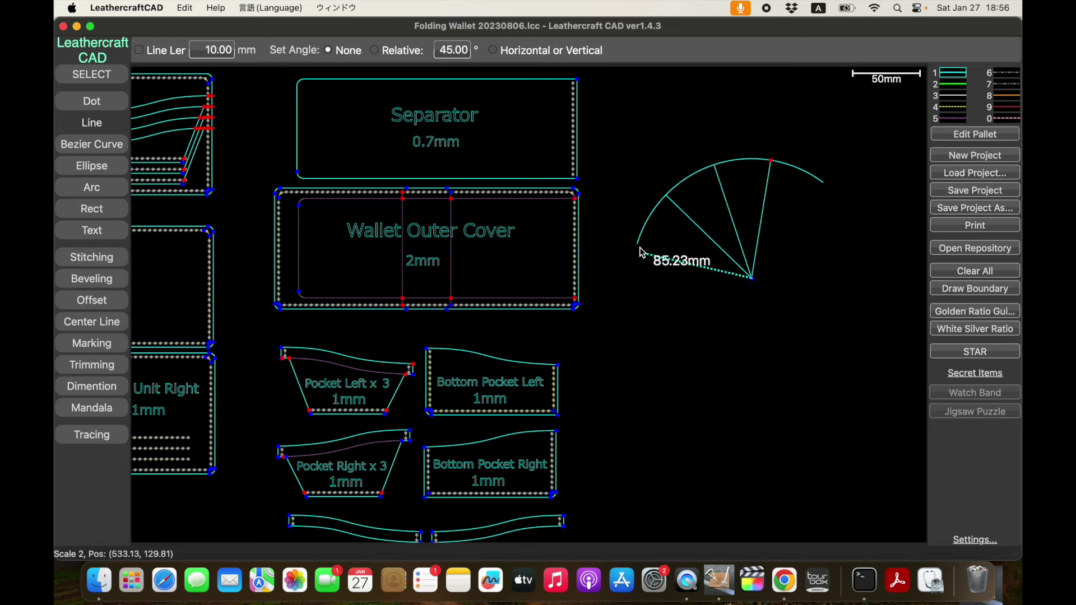
left_click(638, 245)
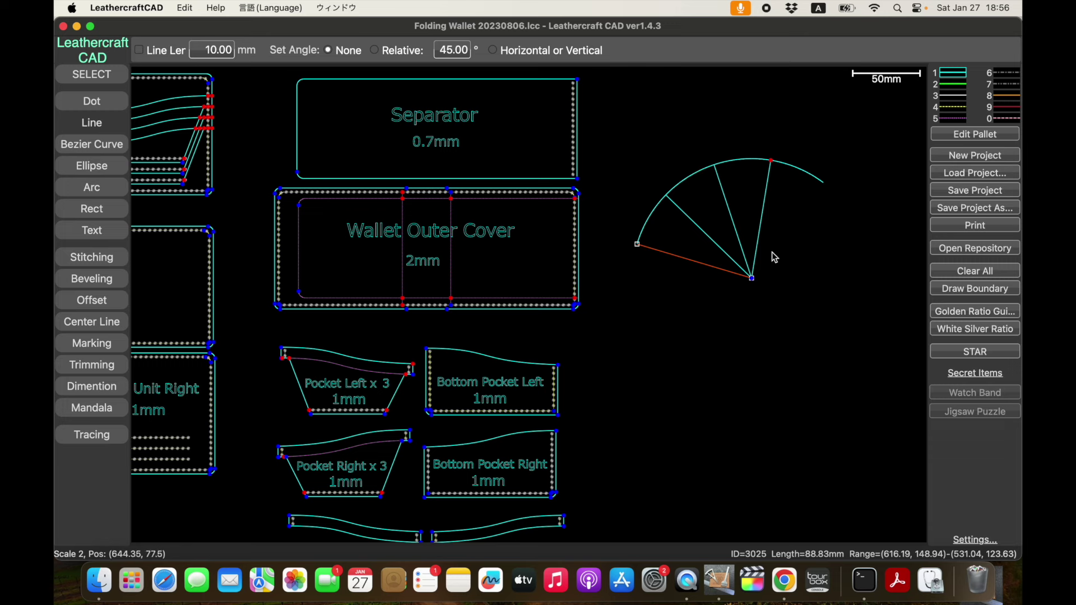
left_click(752, 278)
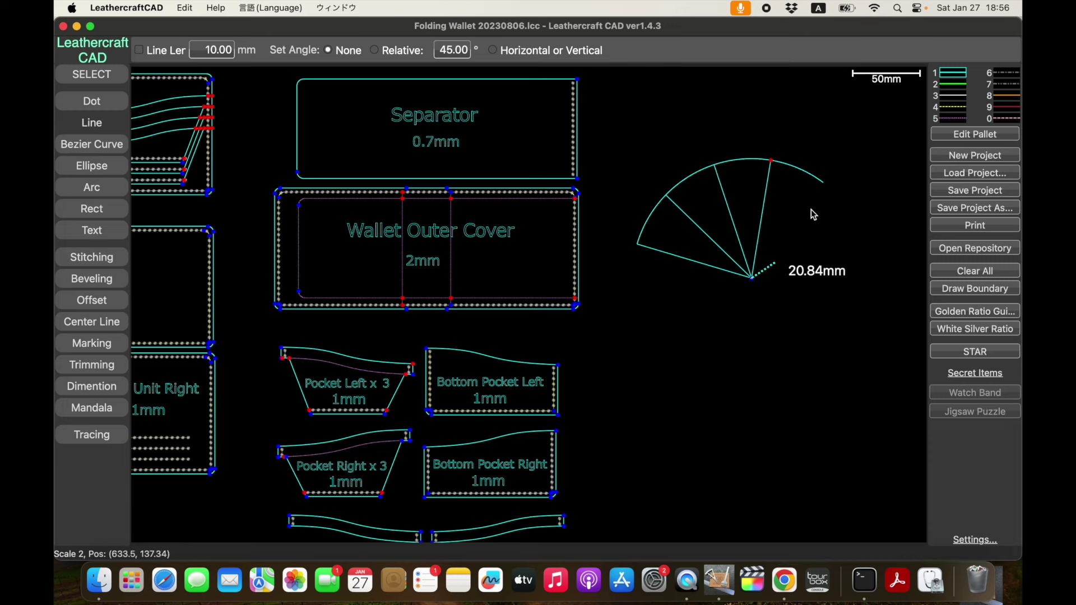
left_click(824, 184)
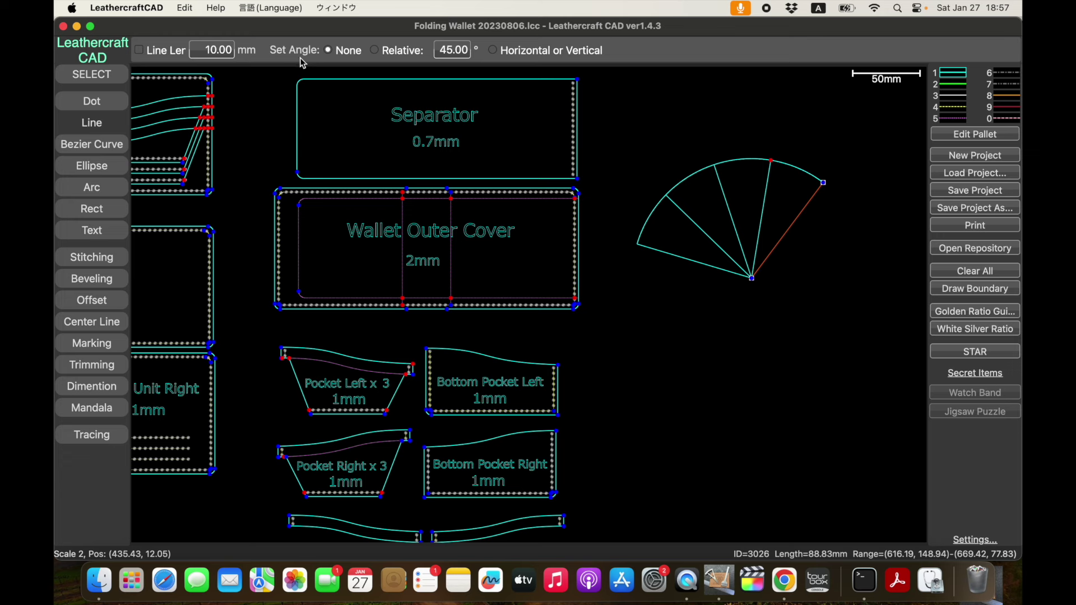
left_click(328, 50)
left_click(720, 362)
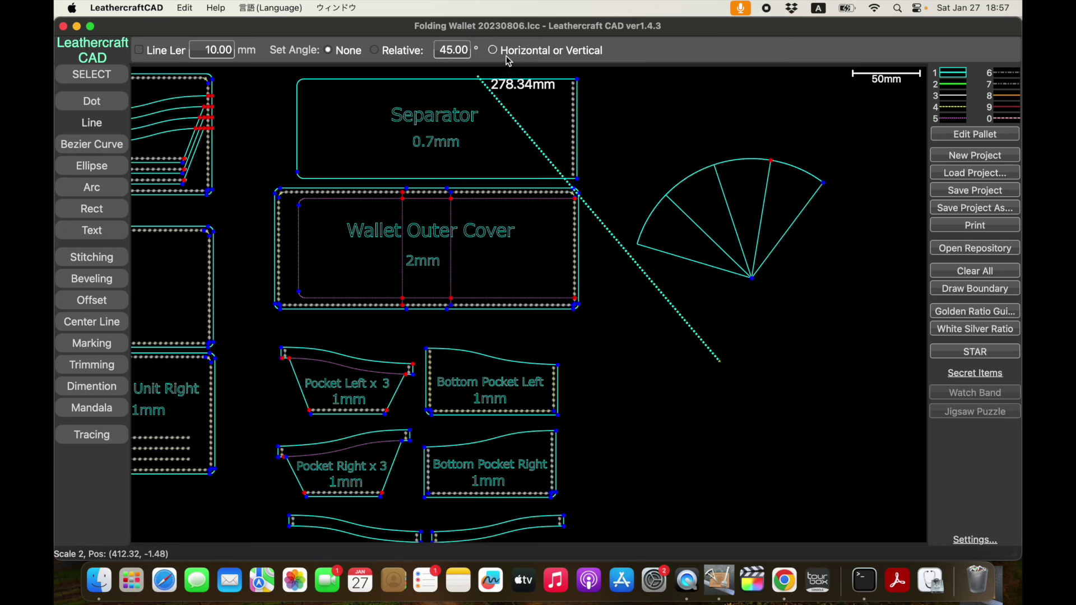
Constrain lines to 'Horizontal or Vertical' and start a vertical line below the fan
left_click(599, 50)
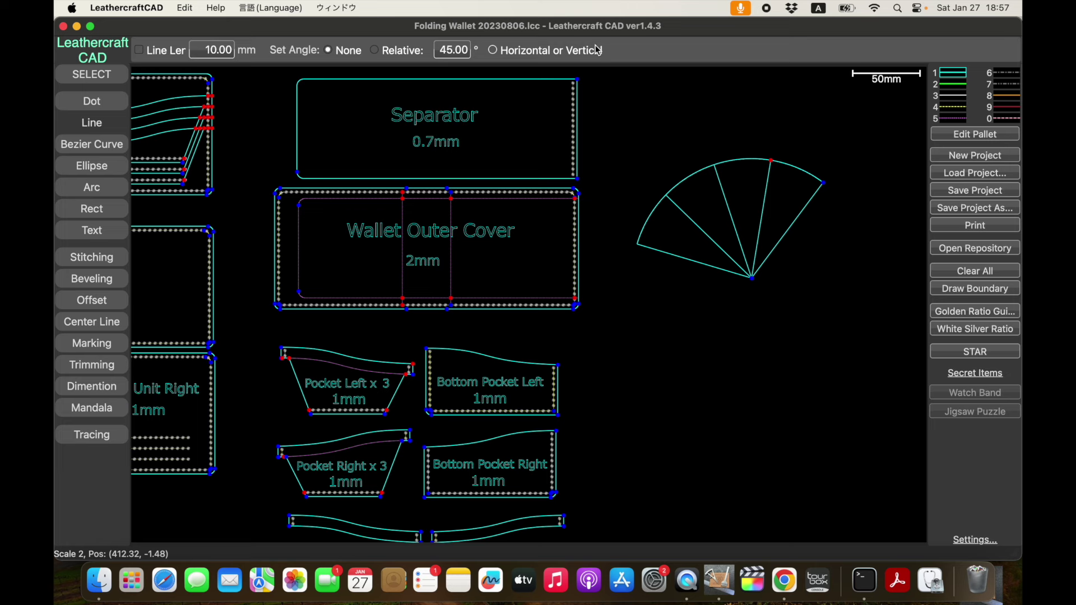
left_click(529, 66)
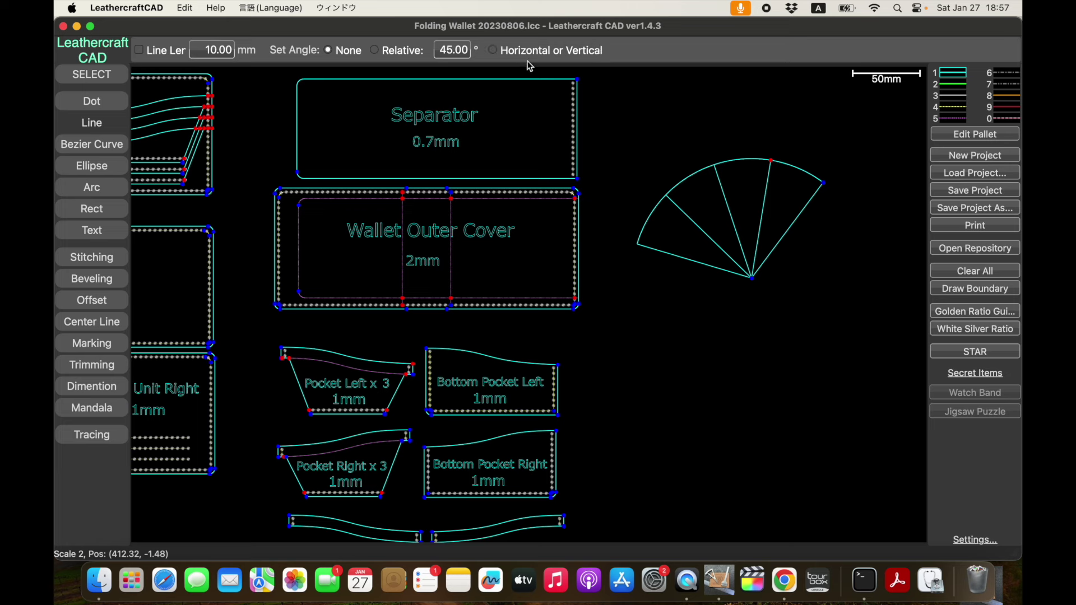
left_click(493, 52)
left_click(724, 444)
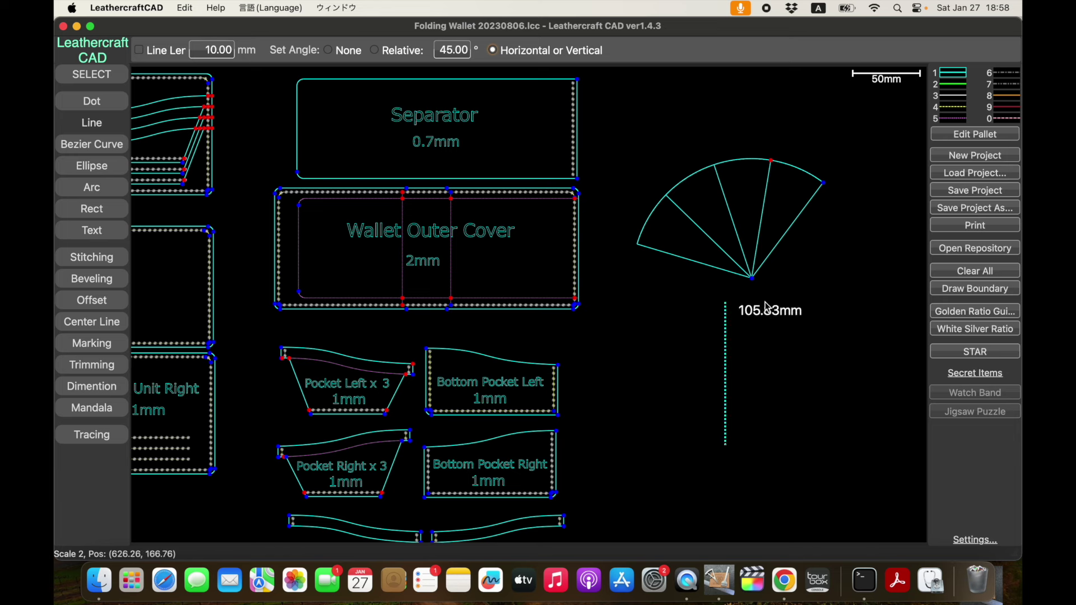
key("shift")
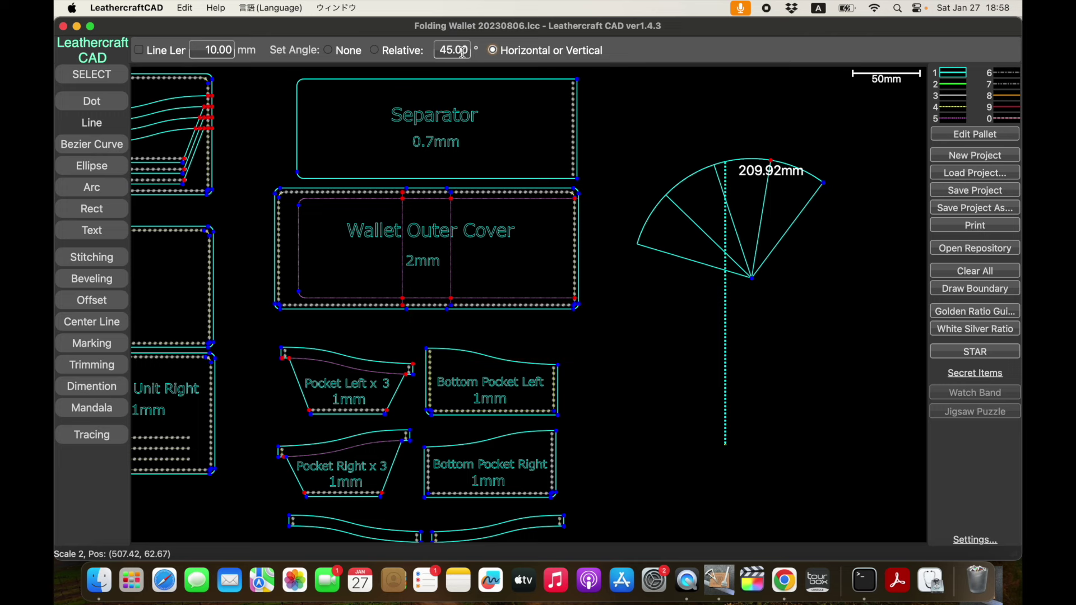
left_click(330, 50)
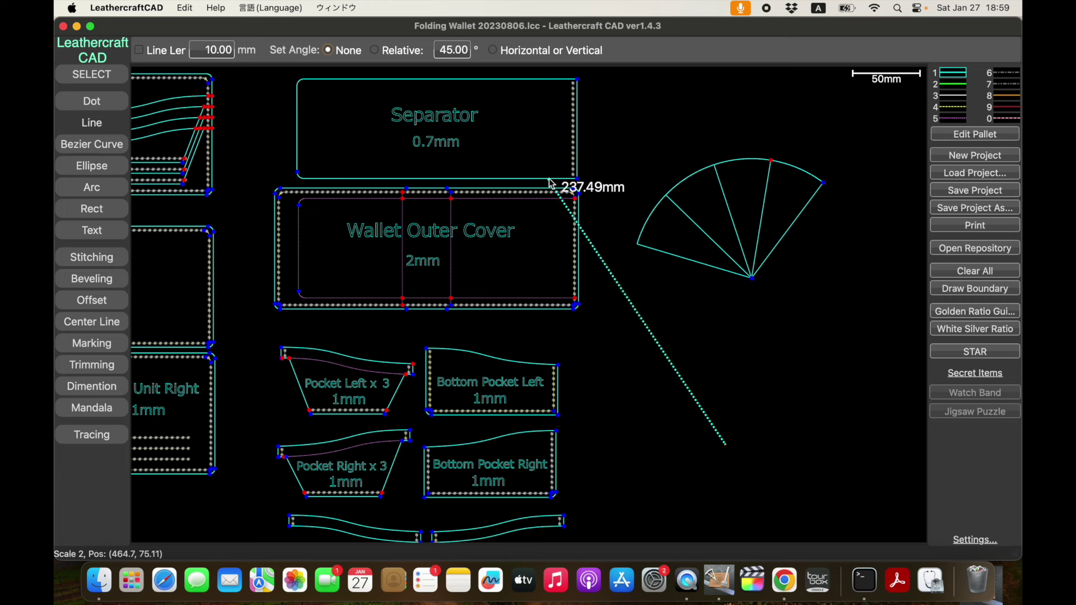
left_click(492, 51)
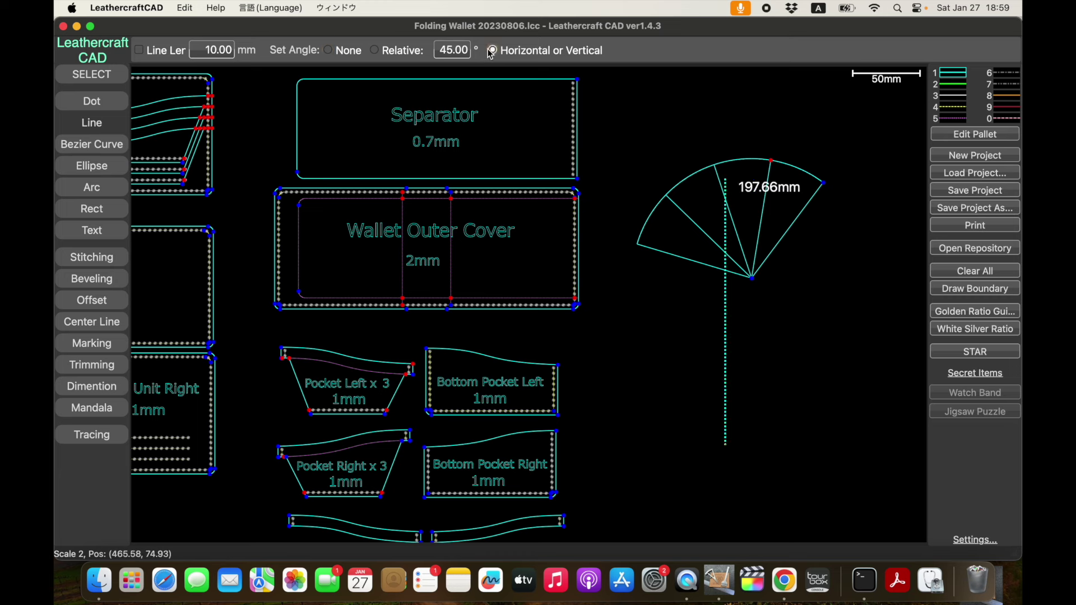
Finish the 84.88 mm vertical line and start a new line from its bottom end
left_click(712, 331)
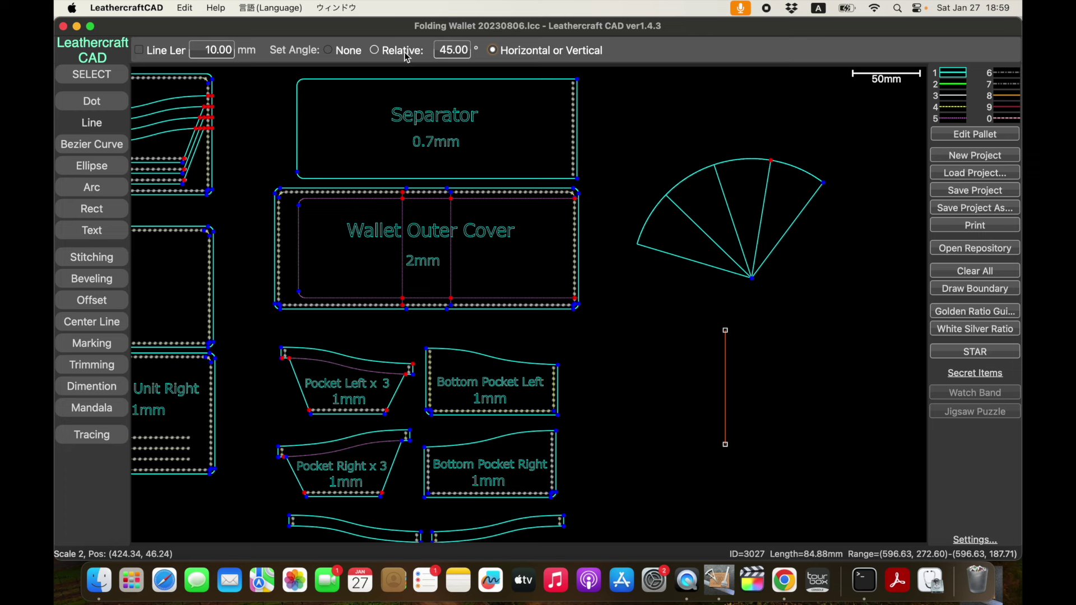
left_click(725, 445)
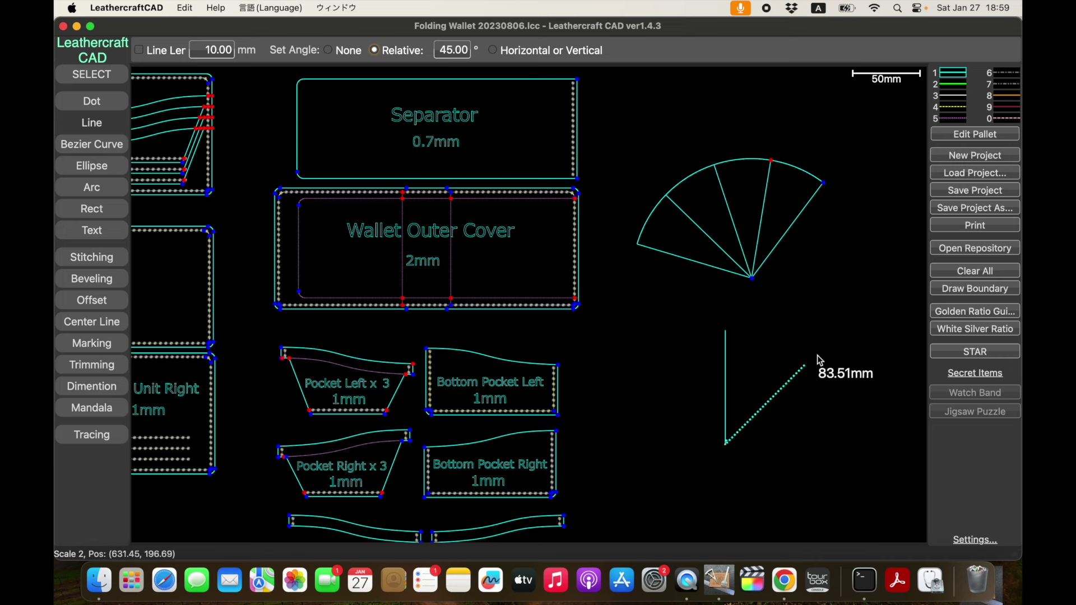
left_click(462, 49)
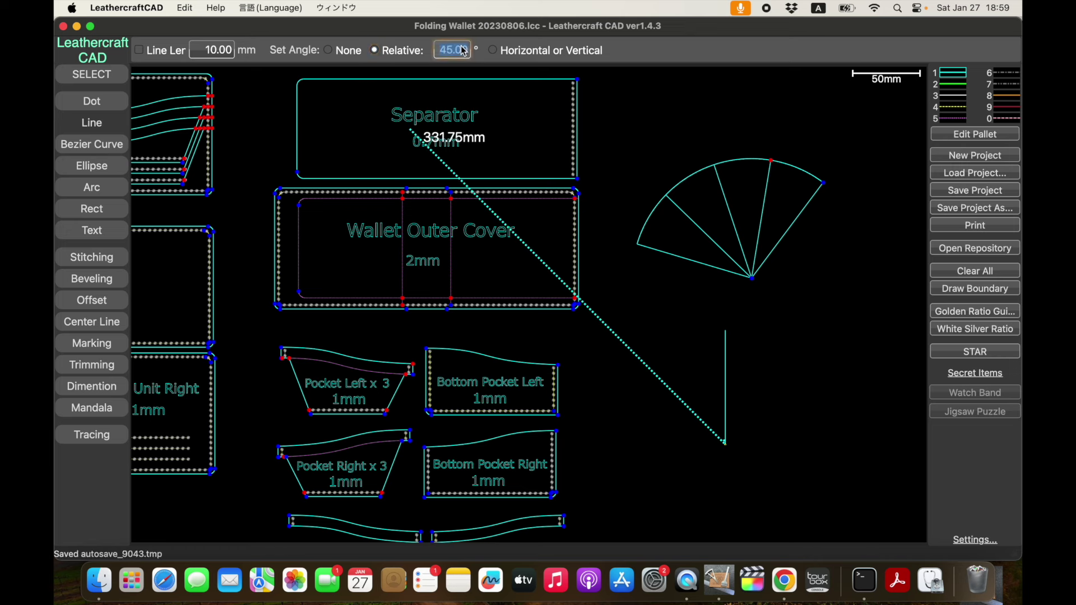
Enter a 25° relative angle and place the 91.78 mm angled line's end point
type("25")
key("Return")
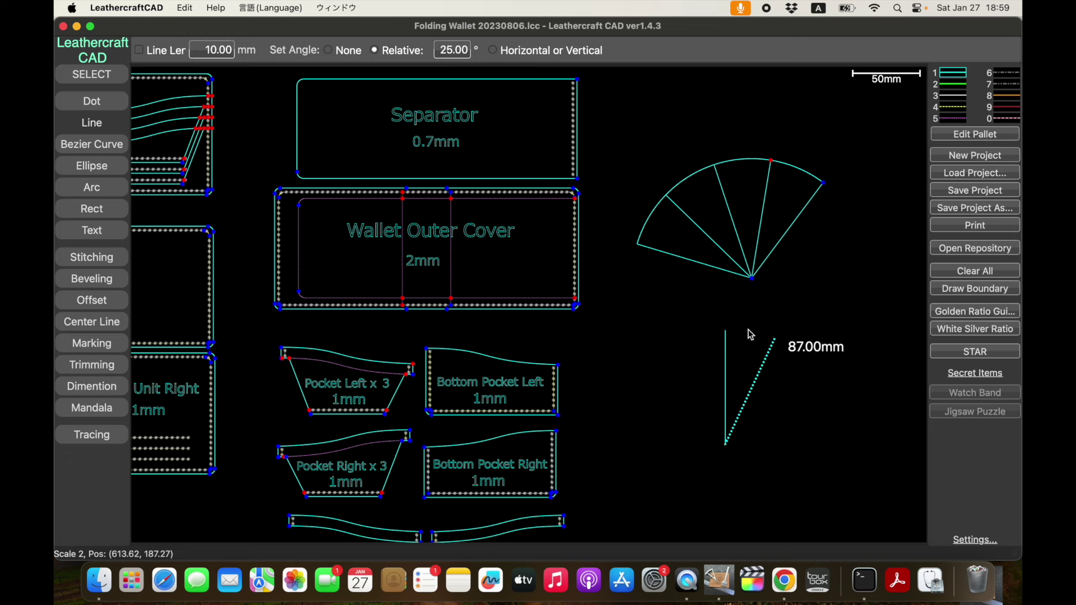
left_click(777, 333)
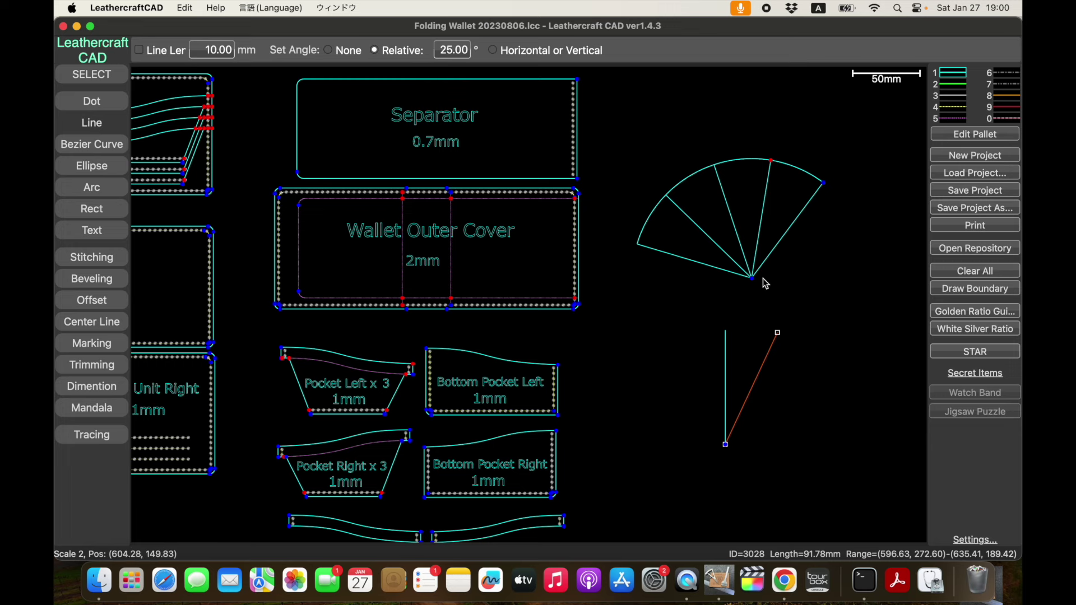
Dimension the fan's right edge from its bottom vertex to the arc's right end (88.83 mm)
mouse_move(763, 281)
left_mouse_down()
mouse_move(559, 240)
mouse_move(488, 233)
mouse_move(469, 247)
left_mouse_up()
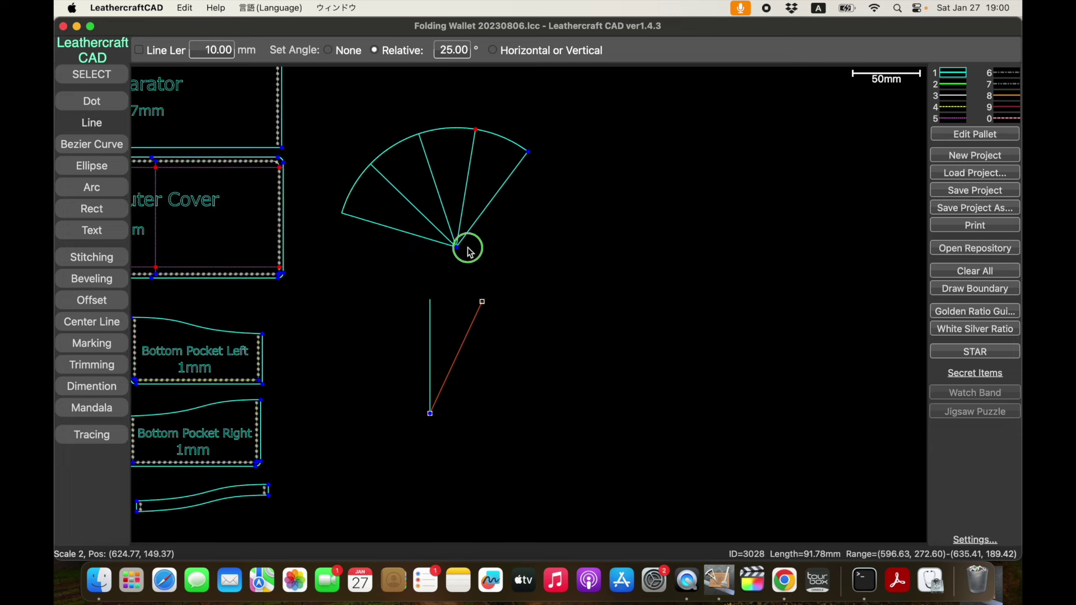
left_click(102, 386)
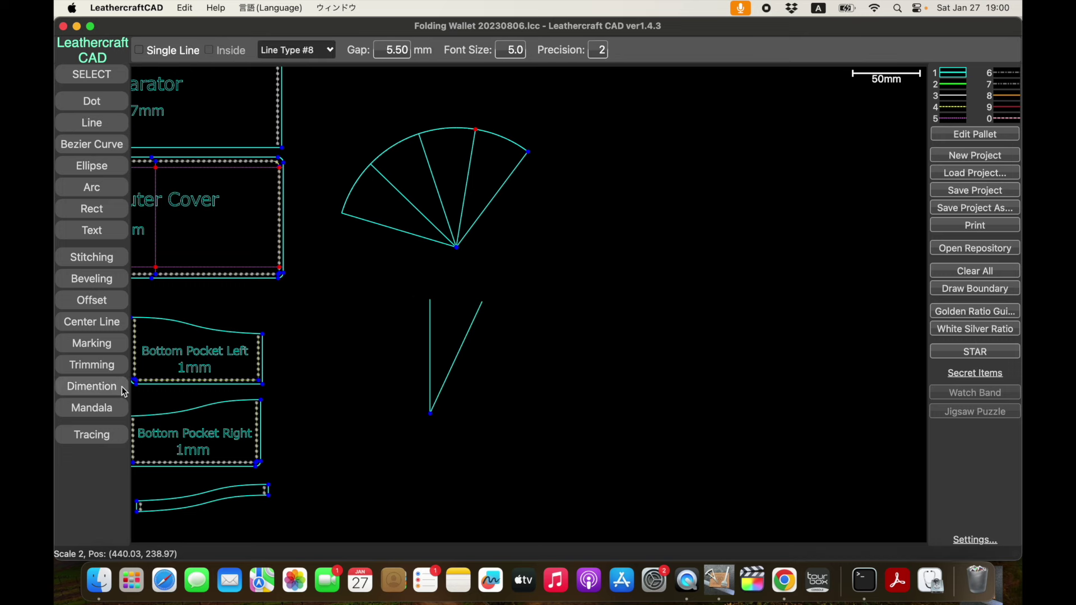
left_click(457, 247)
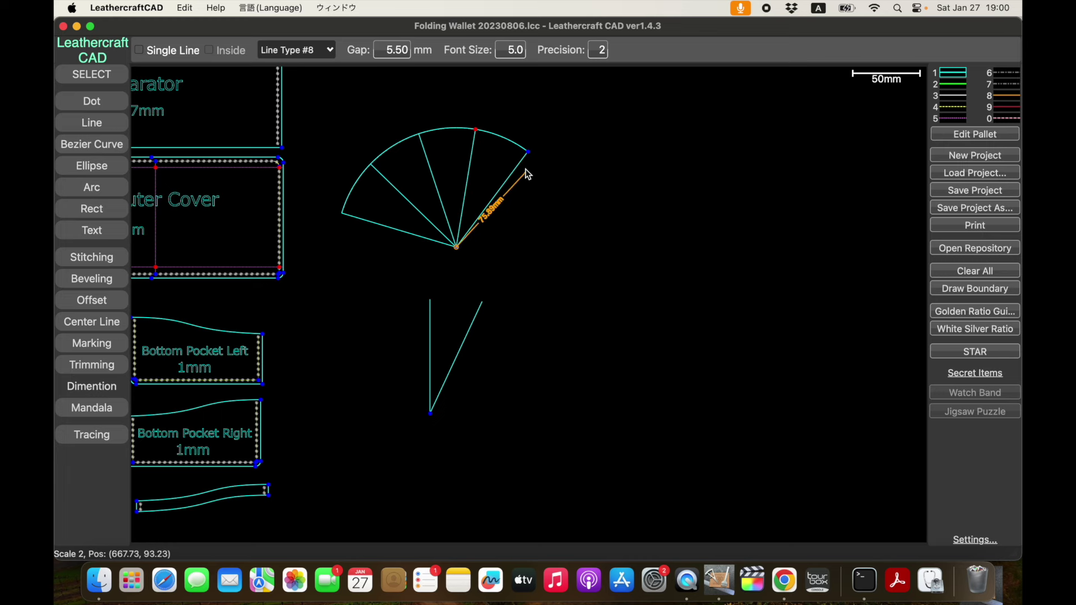
scroll(529, 161, "up", 2)
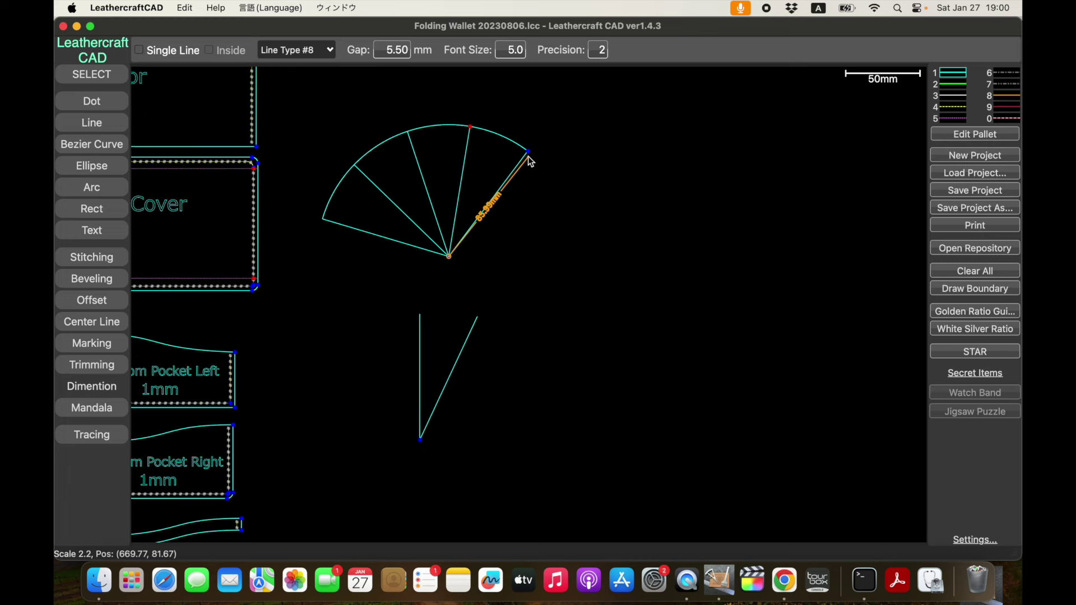
scroll(528, 156, "up", 10)
scroll(528, 156, "down", 2)
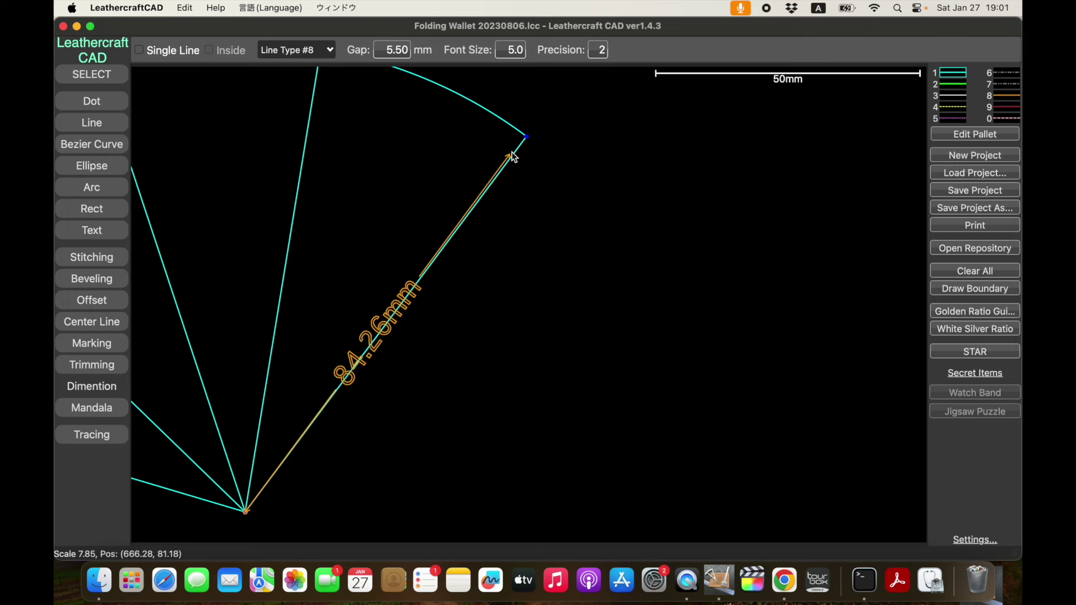
left_click(527, 137)
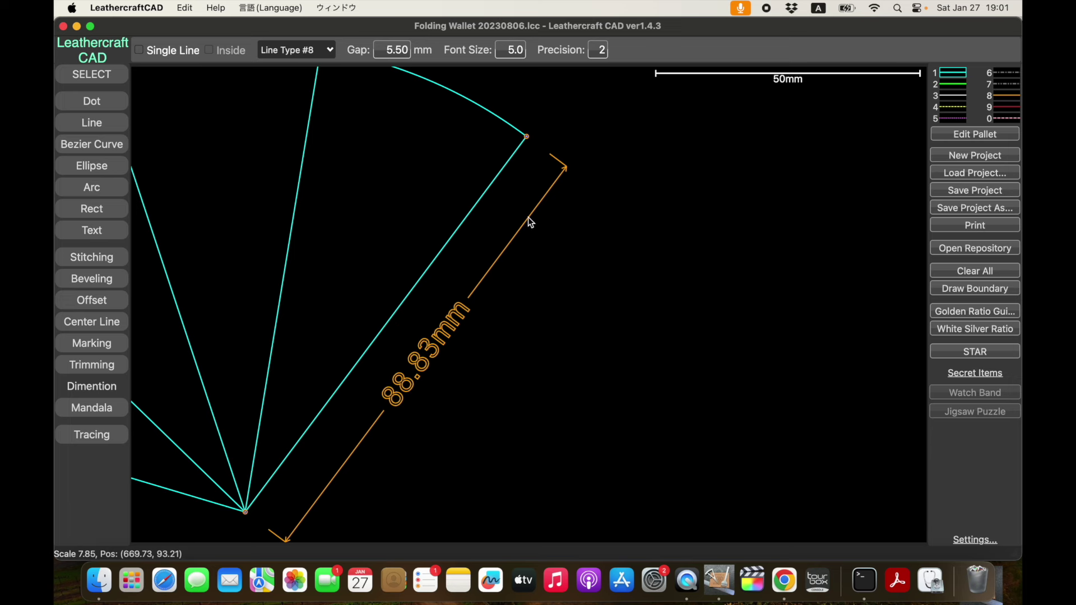
left_click(528, 217)
scroll(255, 319, "down", 2)
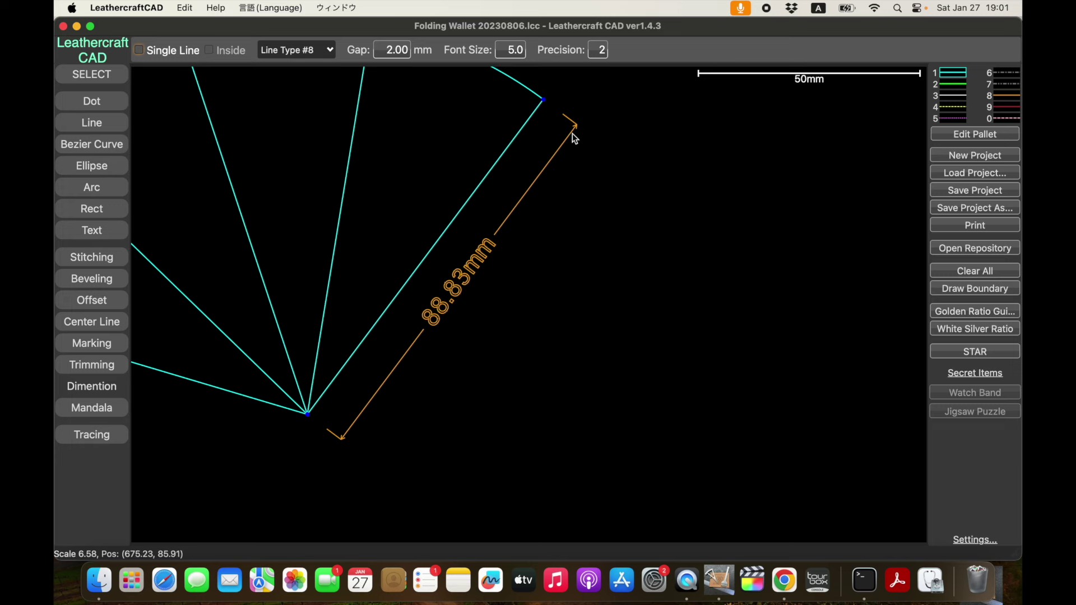
Add a single-line 88.83 mm dimension placed below the fan's lower-left edge
right_click_drag(252, 443, 550, 377)
left_click(230, 238)
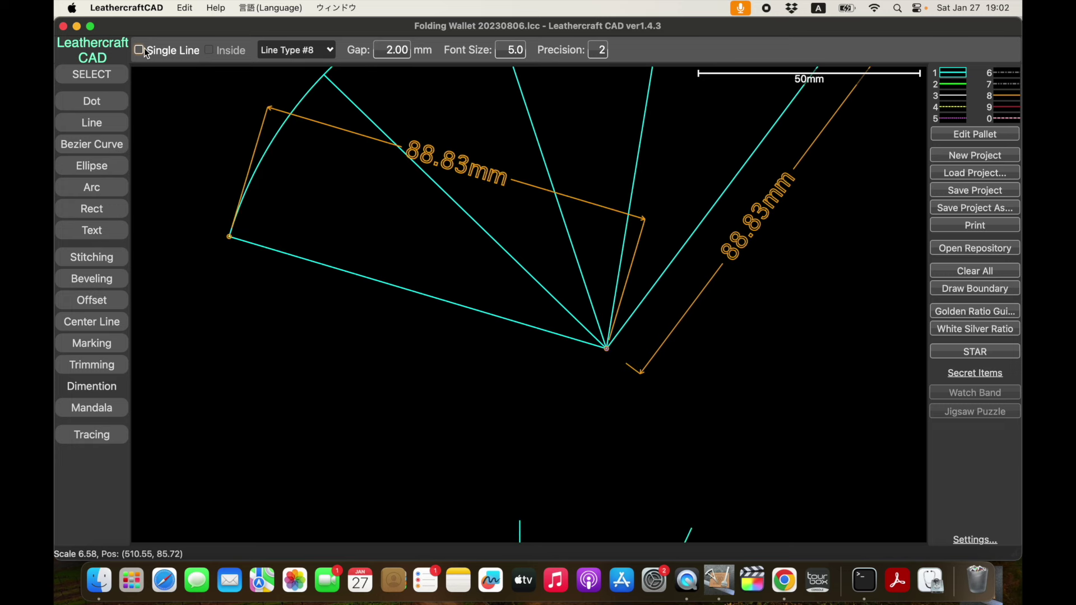
left_click(139, 50)
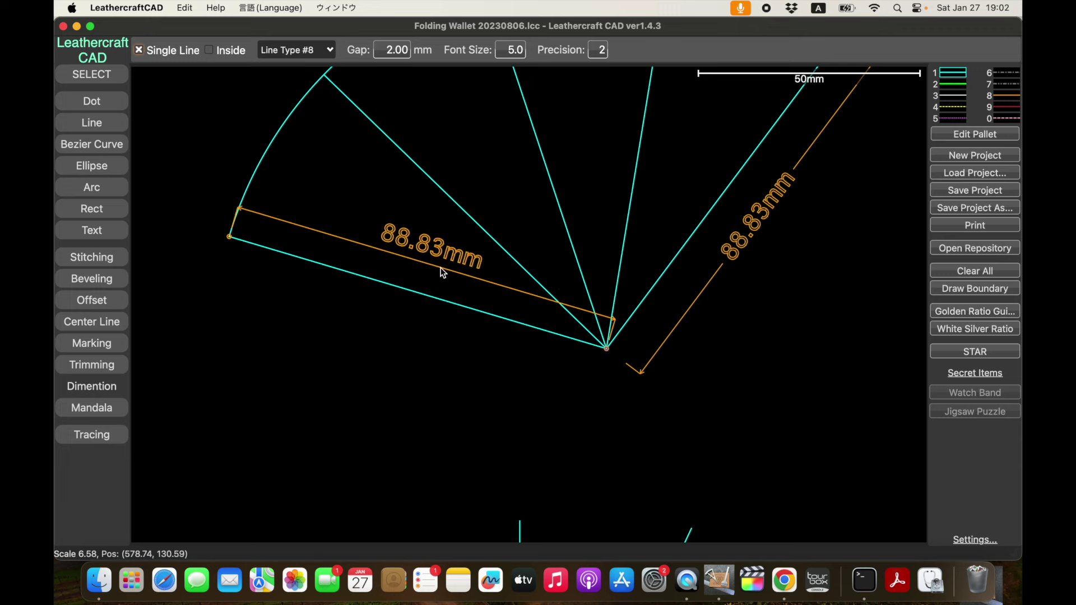
left_click(414, 307)
left_click_drag(413, 325, 414, 348)
Move the 88.83 mm dimension label up and closer to the edge
left_click(412, 344)
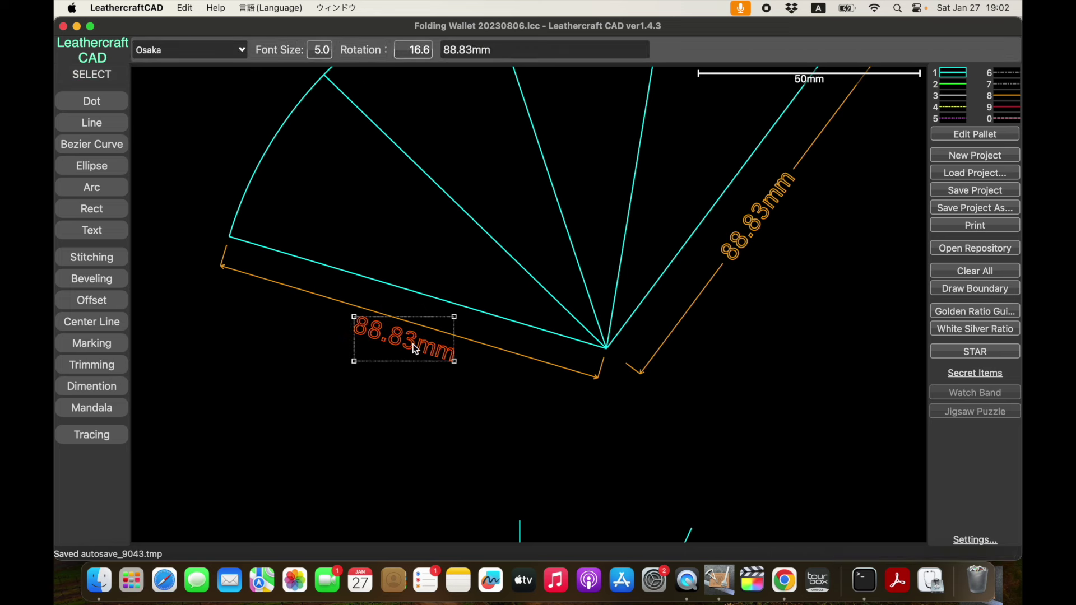
left_click_drag(413, 344, 422, 332)
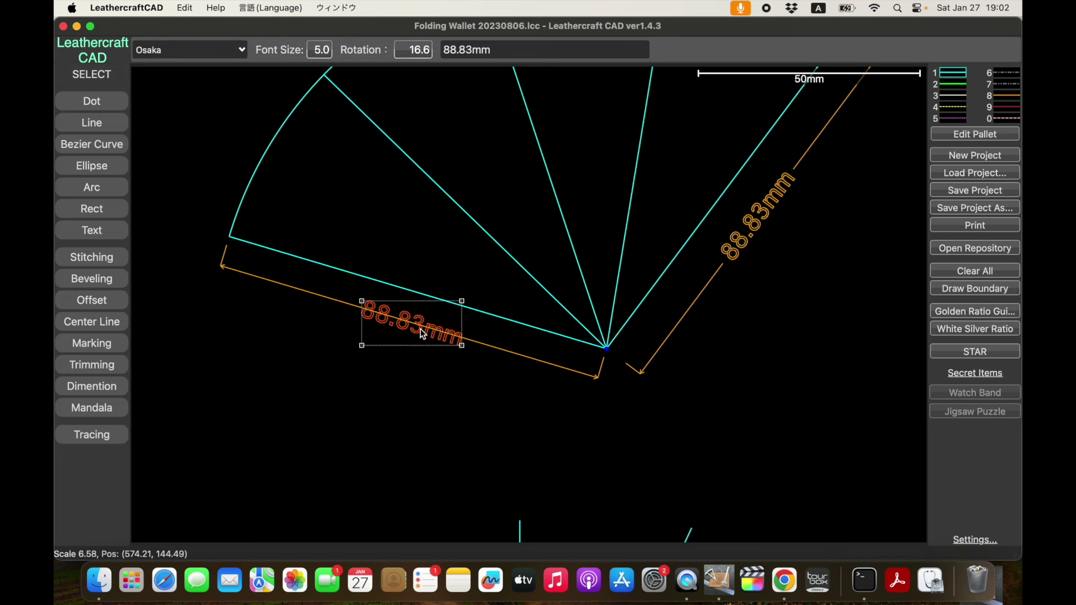
left_click(472, 377)
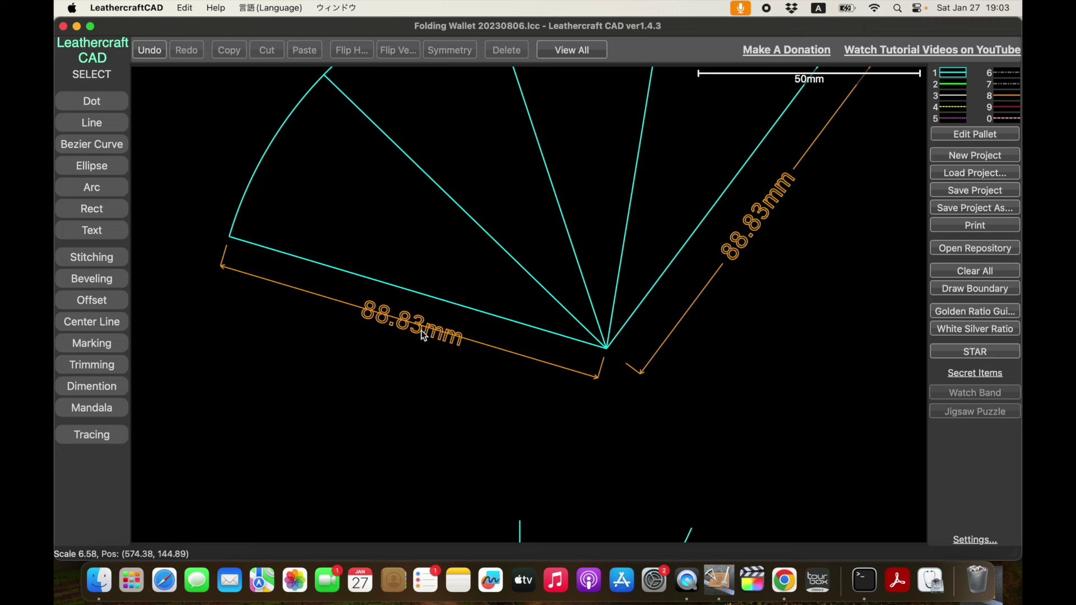
mouse_move(421, 330)
left_mouse_down()
mouse_move(412, 349)
mouse_move(428, 313)
left_mouse_up()
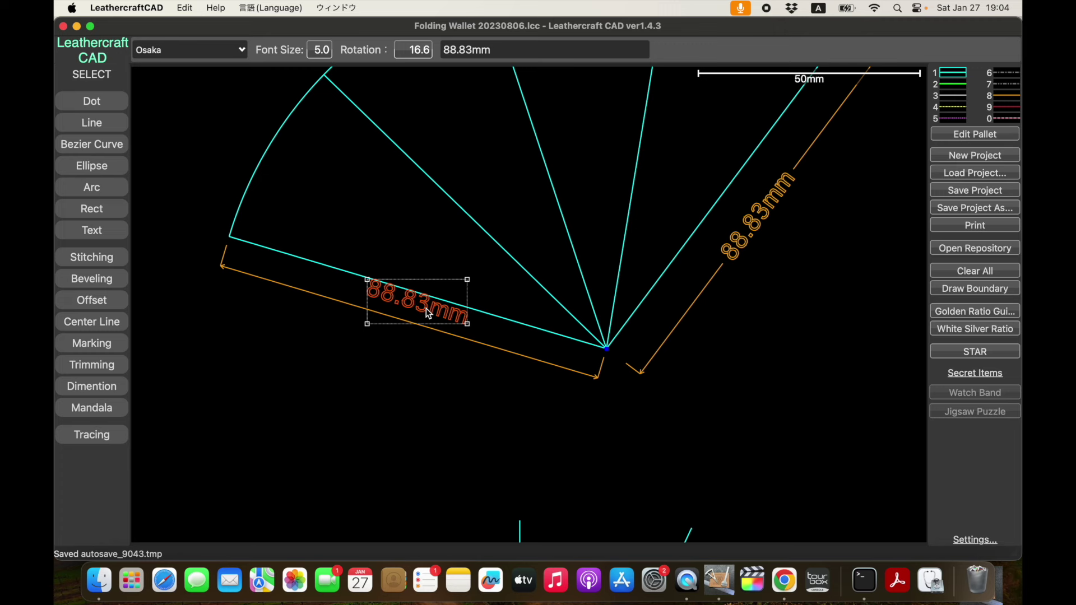
Zoom out to the wallet pieces and marquee-select the Wallet Outer Cover 2mm piece
scroll(559, 249, "down", 5)
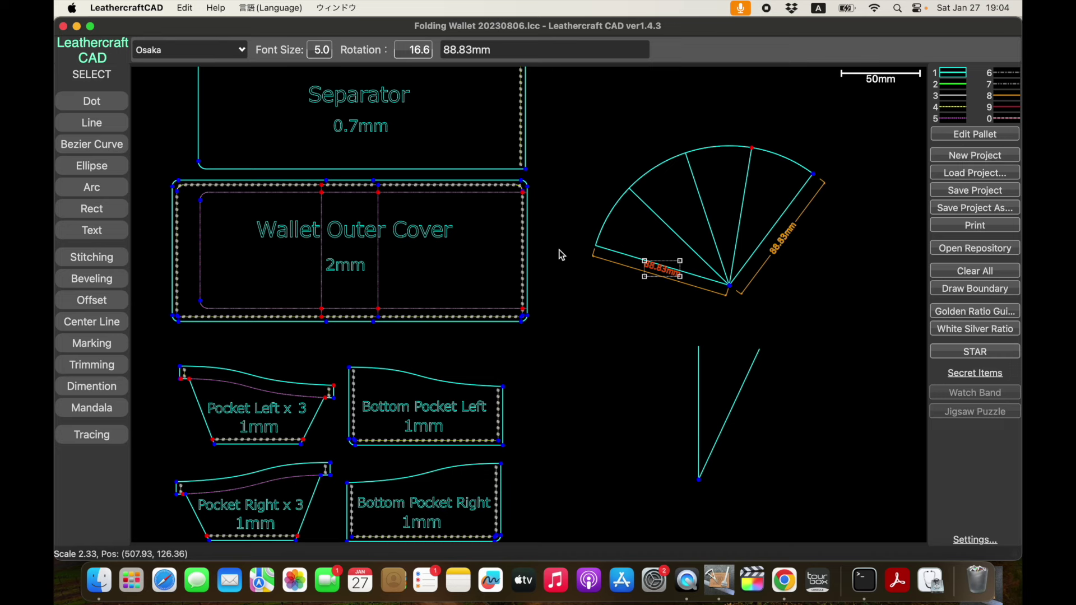
mouse_move(560, 236)
left_mouse_down()
mouse_move(637, 228)
mouse_move(682, 242)
mouse_move(699, 221)
mouse_move(713, 146)
mouse_move(735, 210)
left_mouse_up()
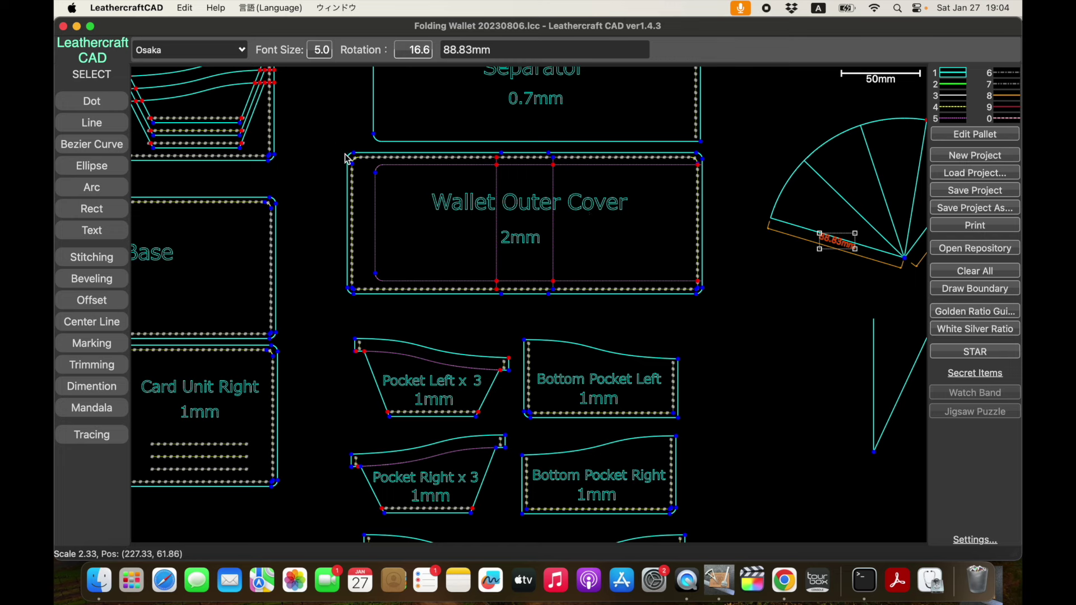
left_click_drag(337, 149, 720, 317)
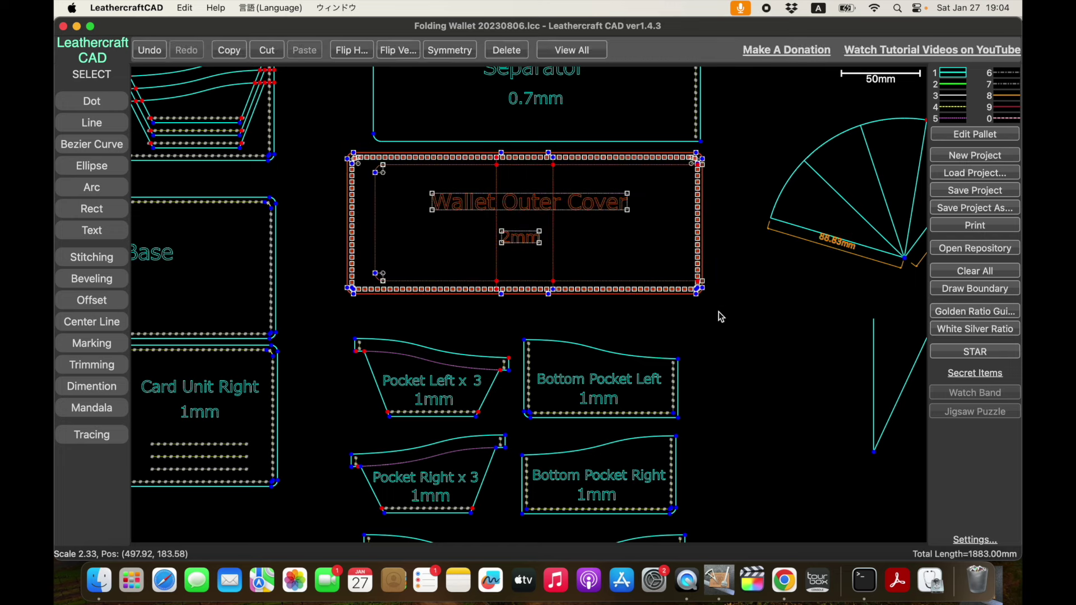
Preview printing the selection on A4 landscape paper with the 127.0.0.1 printer
left_click(975, 225)
left_click(706, 166)
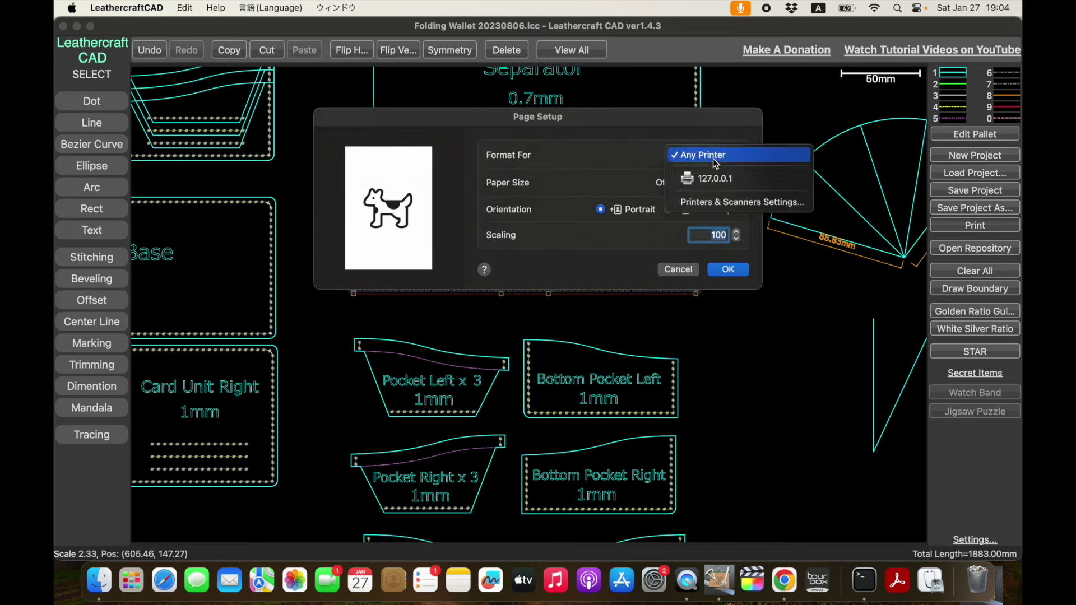
left_click(710, 176)
left_click(713, 186)
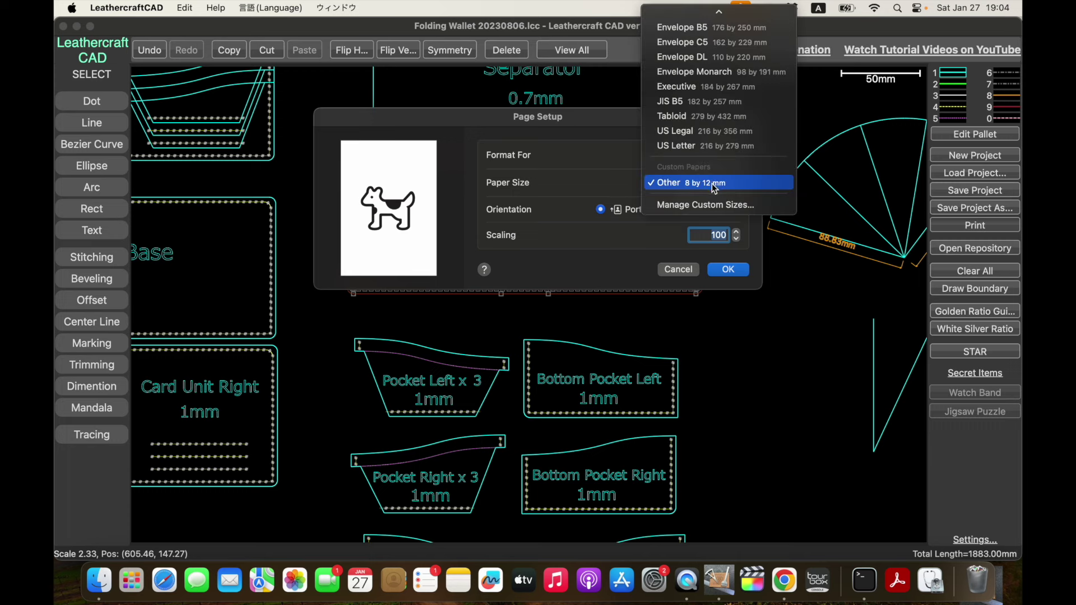
scroll(717, 72, "up", 3)
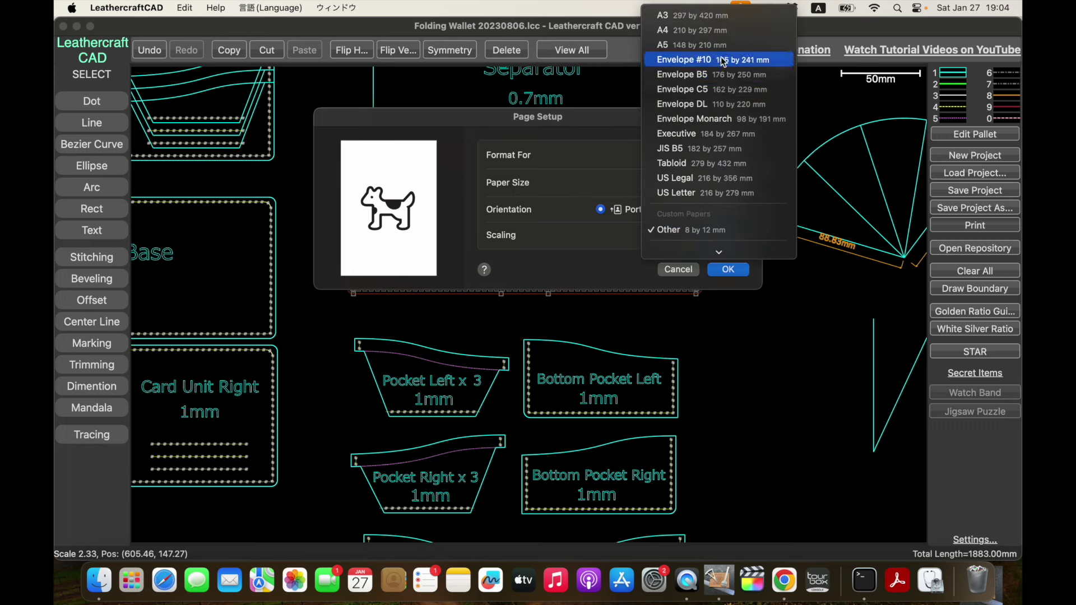
left_click(724, 33)
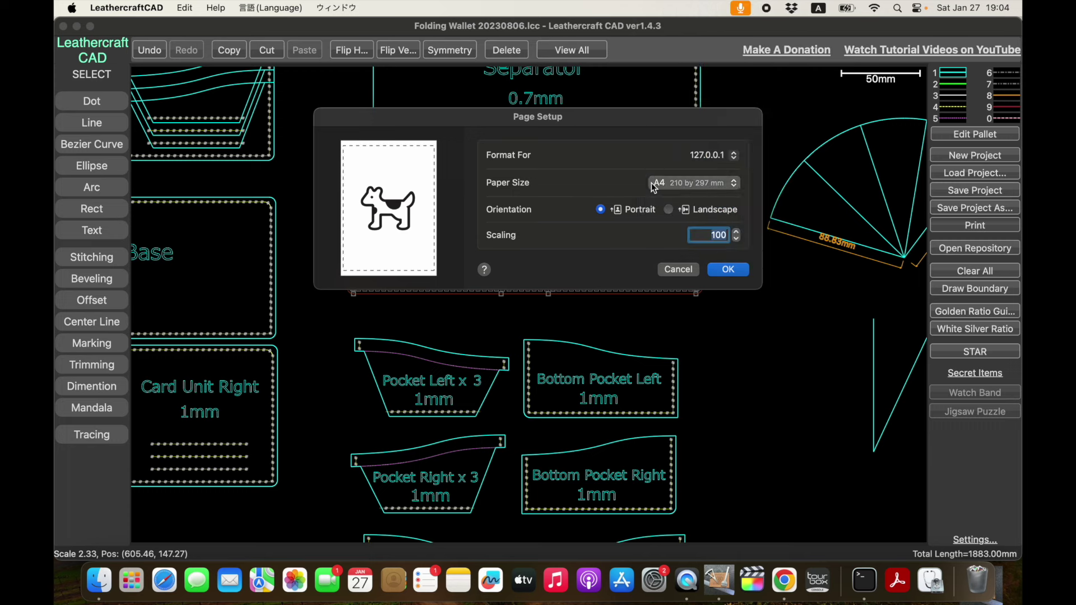
left_click(686, 212)
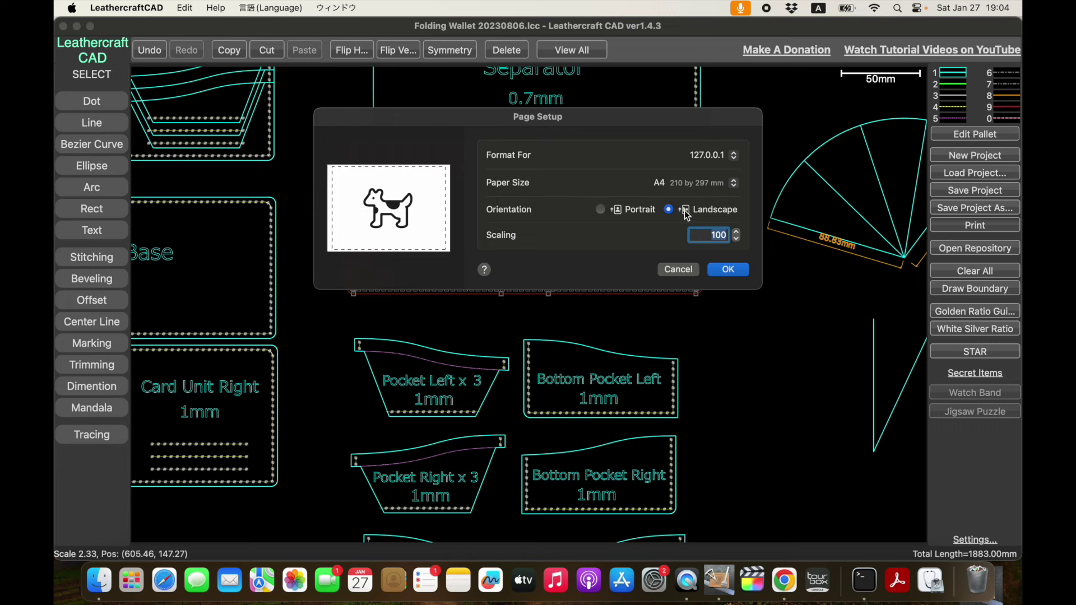
left_click(728, 270)
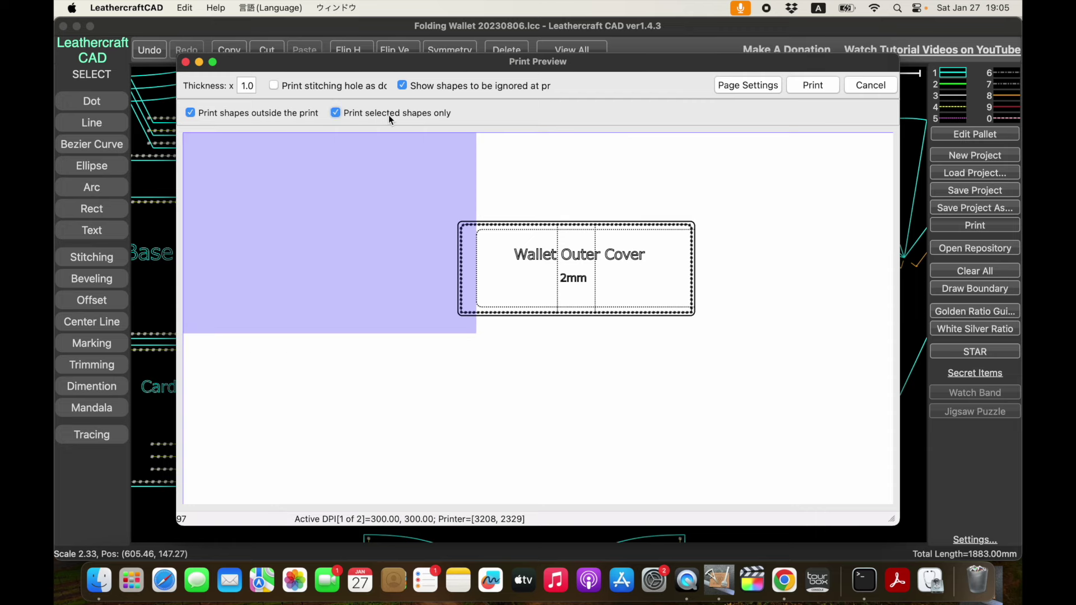
Place the purple print area over the Wallet Outer Cover and turn off 'Print selected shapes only'
left_click_drag(391, 186, 643, 226)
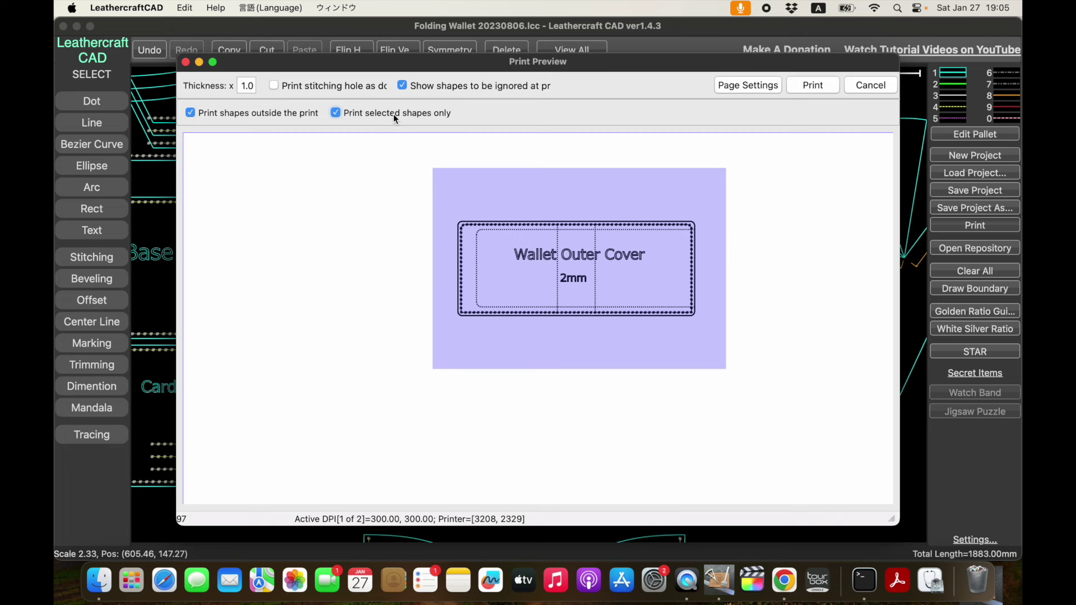
left_click(393, 113)
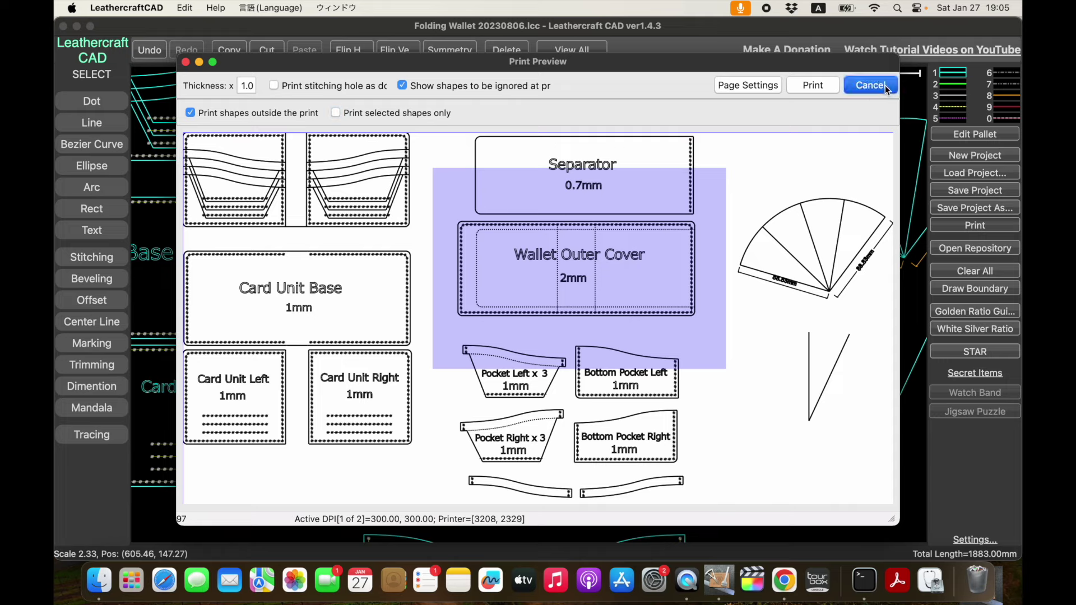
Cancel the print preview without printing, returning to the wallet pattern canvas
left_click(870, 86)
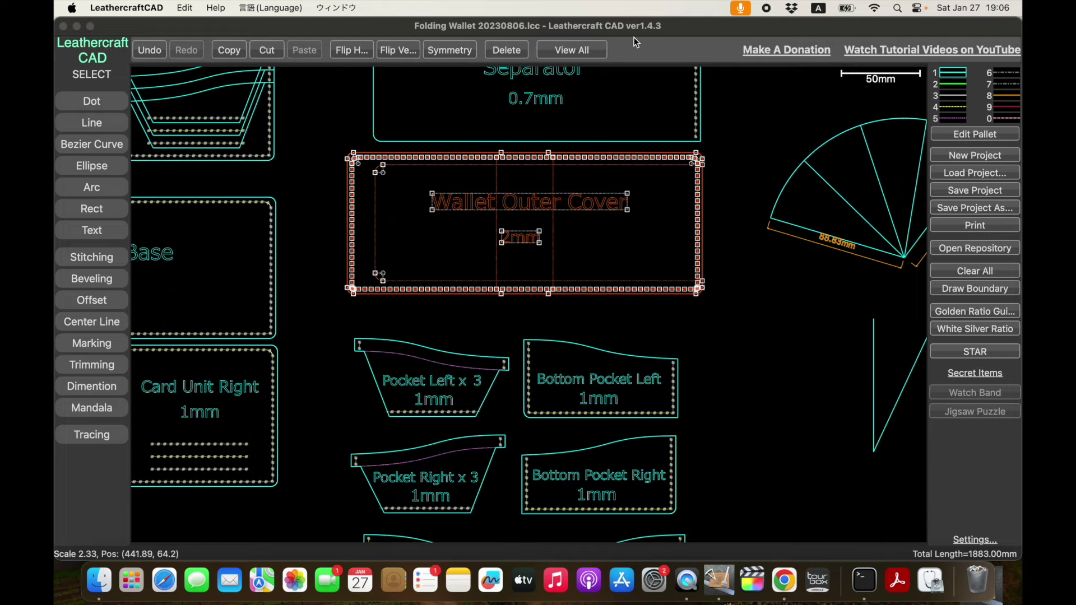